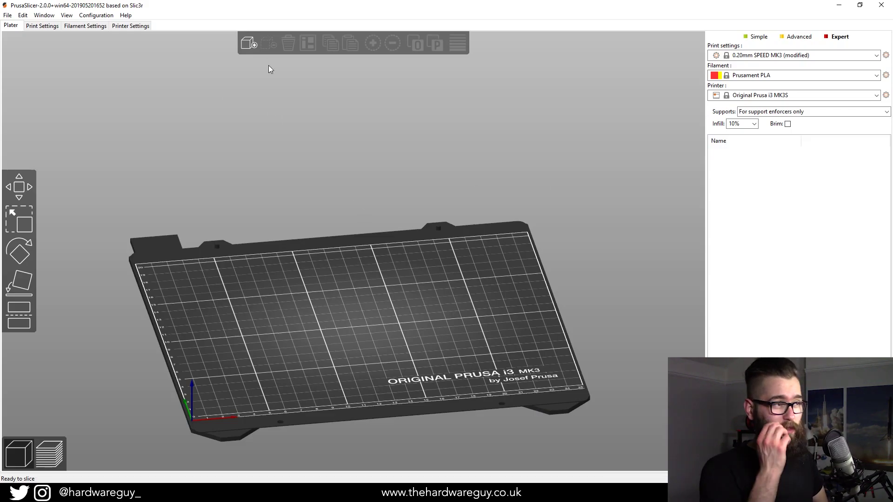
Import the Batman_HD.stl model onto the print bed
{"action": "left_click", "coordinate": [248, 43]}
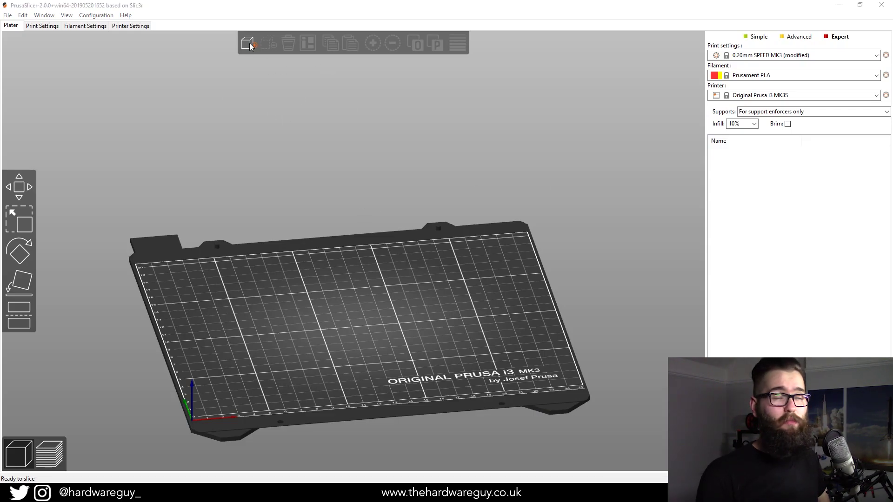
{"action": "double_click", "coordinate": [235, 148]}
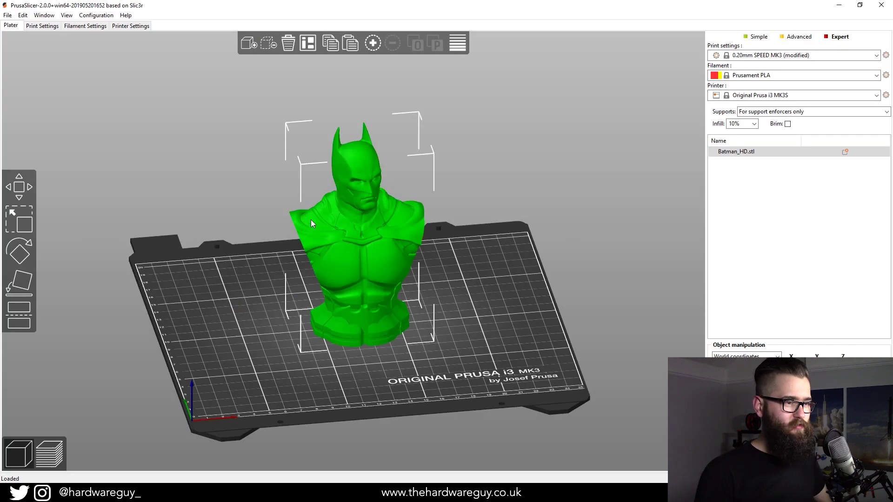
{"action": "left_click_drag", "start_coordinate": [509, 242], "coordinate": [576, 229]}
{"action": "left_click", "coordinate": [578, 228]}
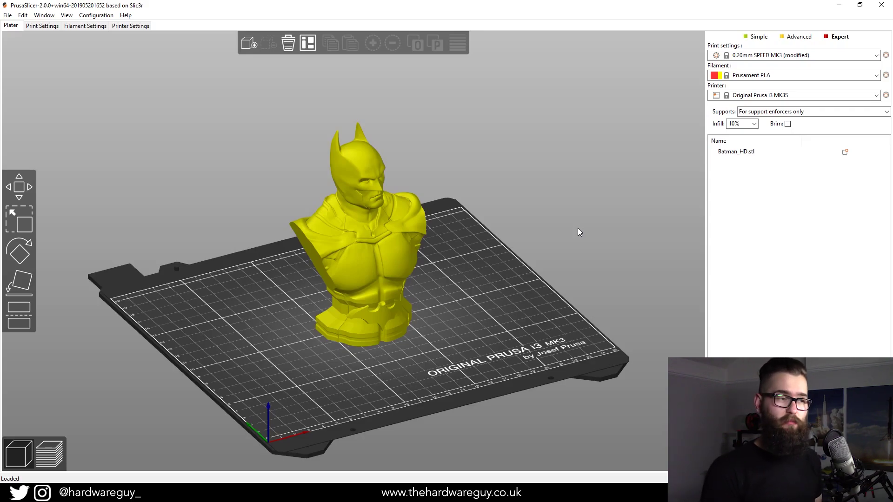
{"action": "left_click_drag", "start_coordinate": [568, 227], "coordinate": [556, 229]}
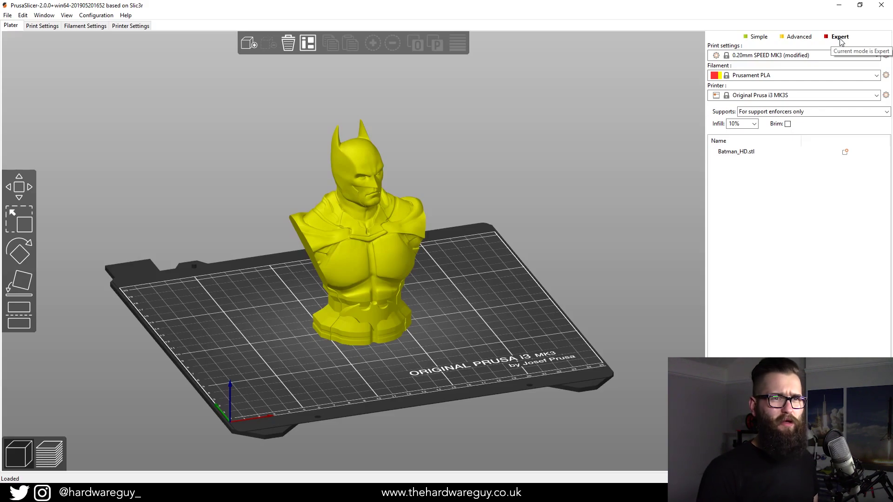
Keep the settings in Expert mode, set supports to Everywhere and slice the bust
{"action": "left_click", "coordinate": [759, 37]}
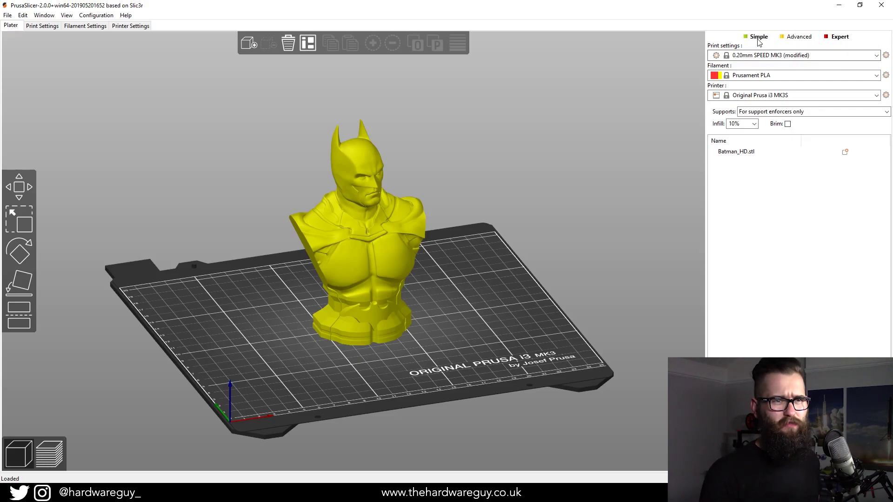
{"action": "left_click", "coordinate": [837, 38]}
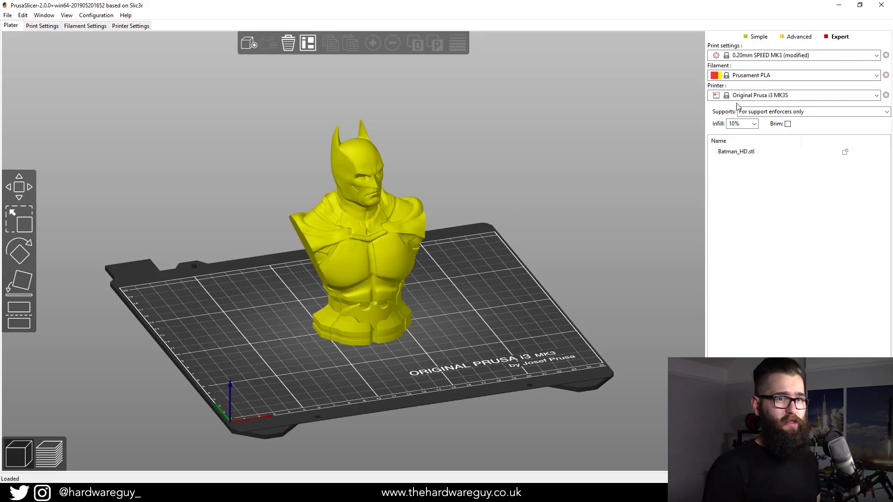
{"action": "left_click", "coordinate": [800, 113]}
{"action": "left_click", "coordinate": [770, 144]}
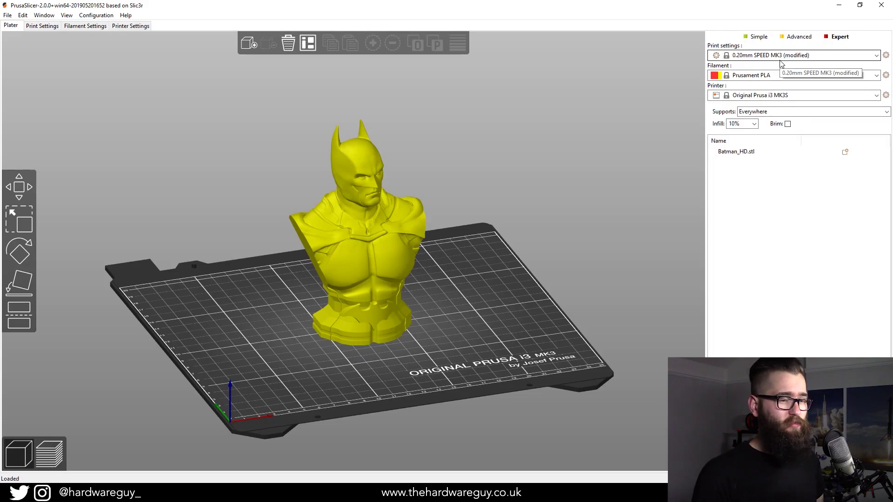
{"action": "key", "text": "ctrl+r"}
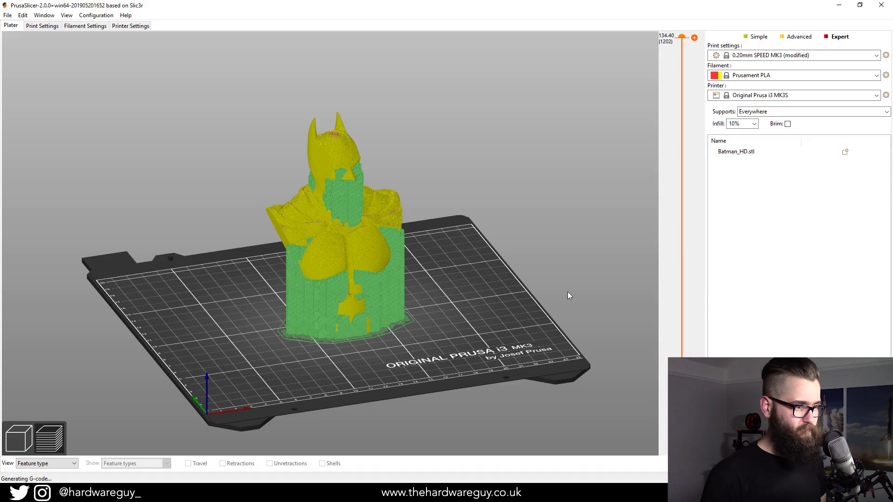
Examine the generated support material around the sliced bust's face, chest and back from several angles
{"action": "left_click_drag", "start_coordinate": [399, 285], "coordinate": [485, 265]}
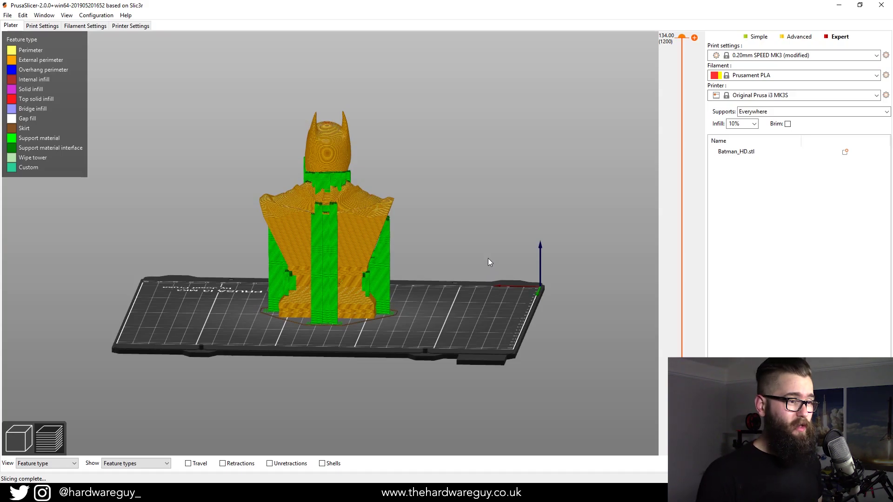
{"action": "left_click_drag", "start_coordinate": [486, 258], "coordinate": [483, 298]}
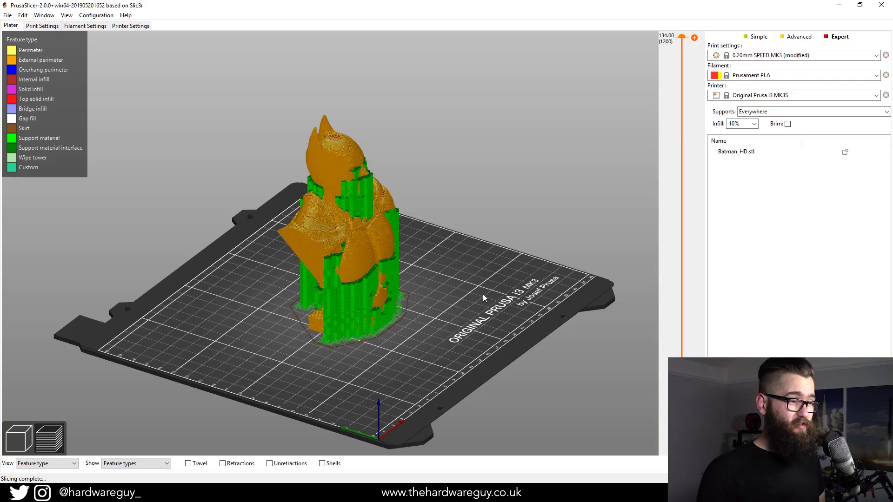
{"action": "left_click_drag", "start_coordinate": [483, 294], "coordinate": [503, 270]}
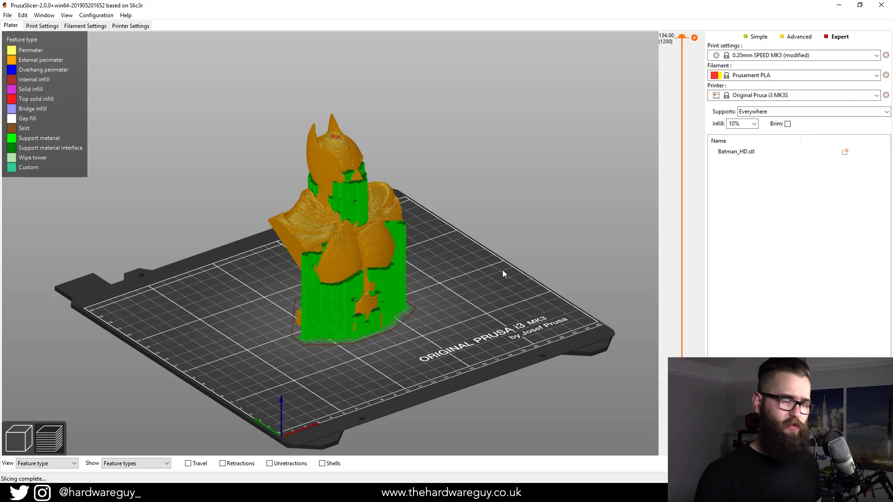
{"action": "left_click_drag", "start_coordinate": [503, 272], "coordinate": [468, 305]}
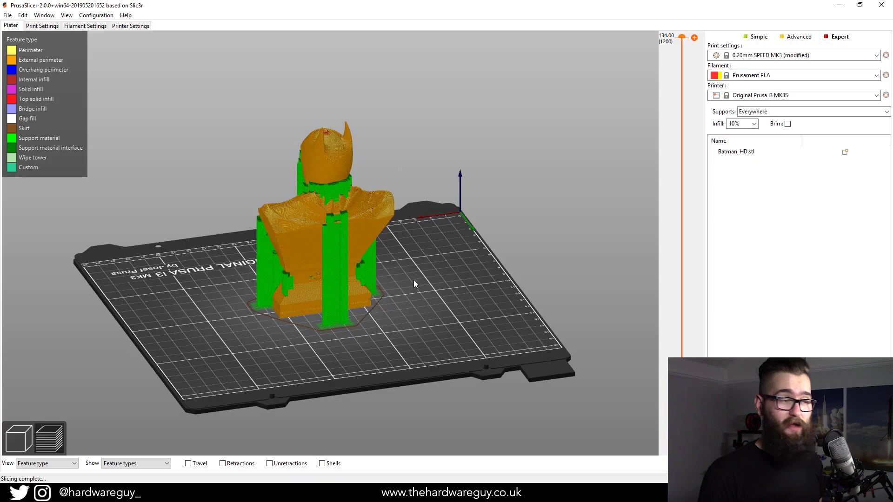
{"action": "left_click_drag", "start_coordinate": [414, 280], "coordinate": [288, 293]}
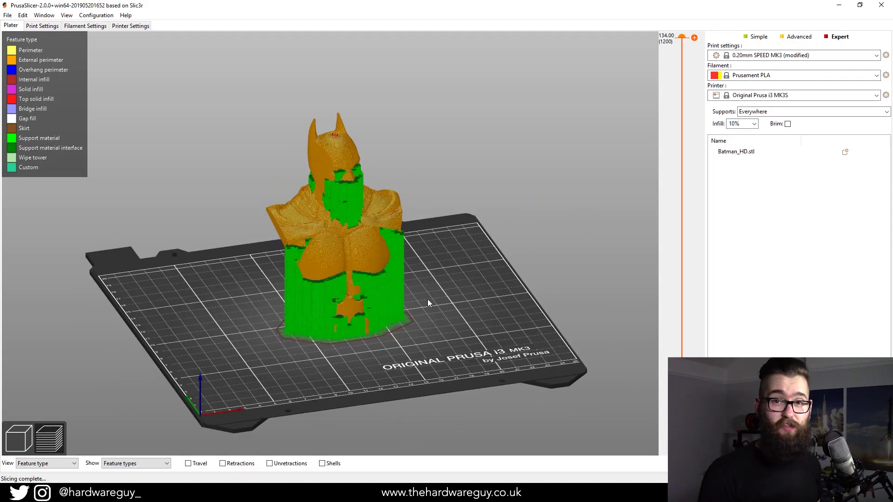
{"action": "left_click_drag", "start_coordinate": [428, 303], "coordinate": [339, 237]}
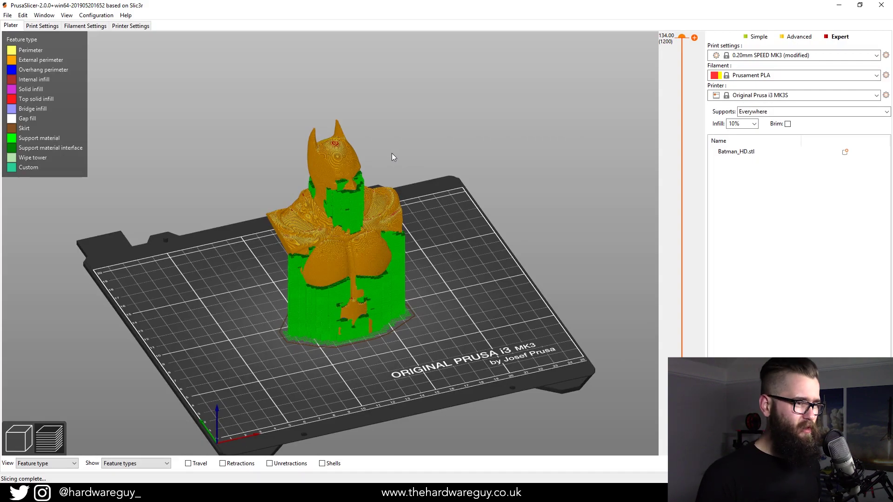
{"action": "left_click_drag", "start_coordinate": [391, 154], "coordinate": [405, 175]}
{"action": "left_click_drag", "start_coordinate": [399, 255], "coordinate": [446, 296]}
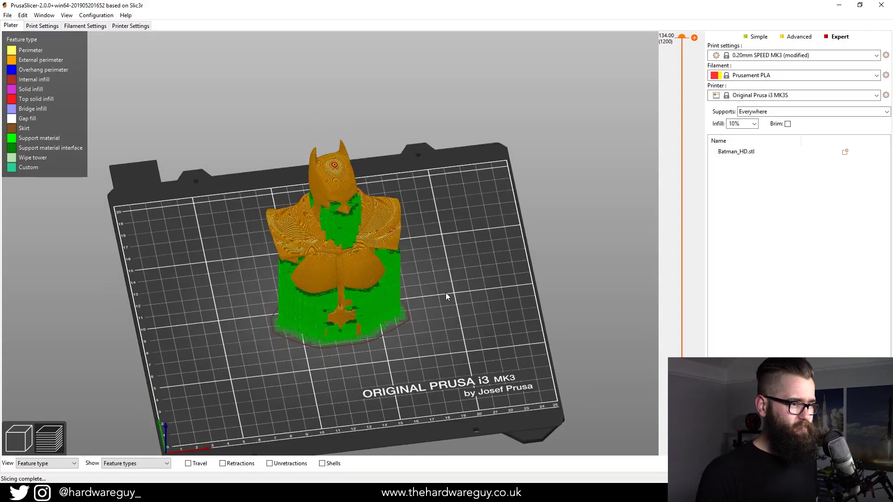
Return to the 3D editor view and add a box-shaped support blocker to the Batman bust
{"action": "left_click", "coordinate": [17, 441]}
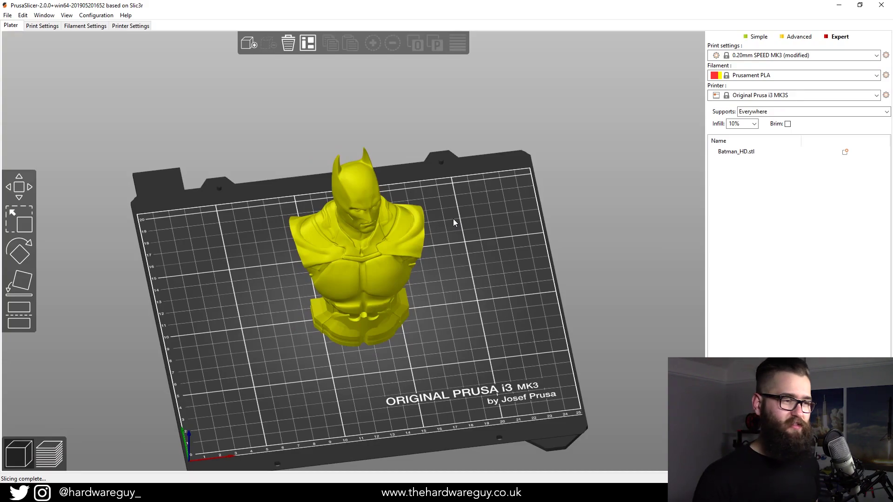
{"action": "right_click", "coordinate": [355, 235]}
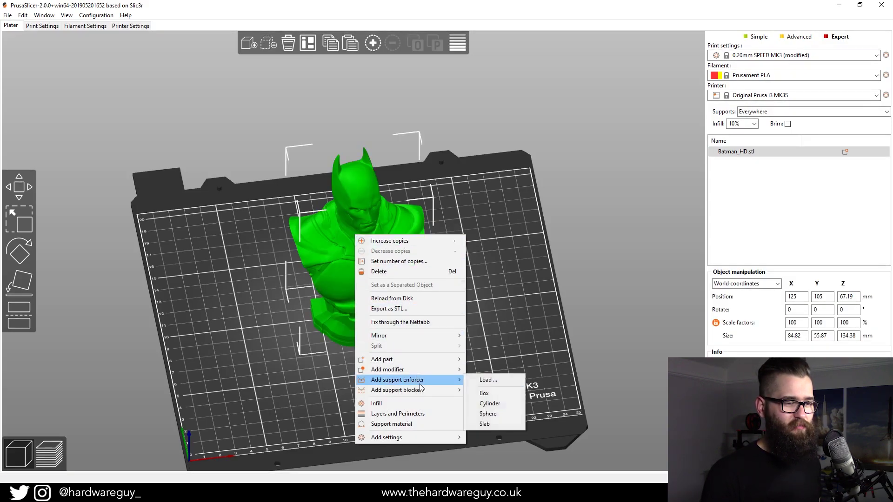
{"action": "mouse_move", "coordinate": [420, 392]}
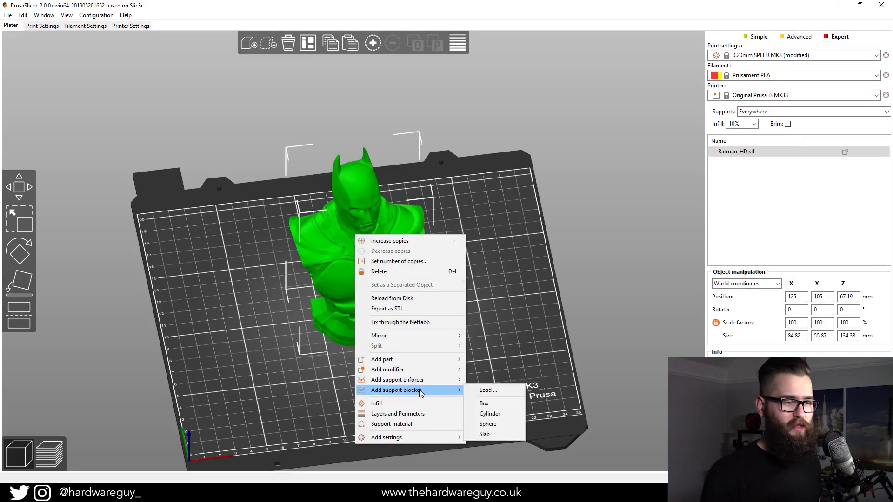
{"action": "left_click", "coordinate": [496, 405]}
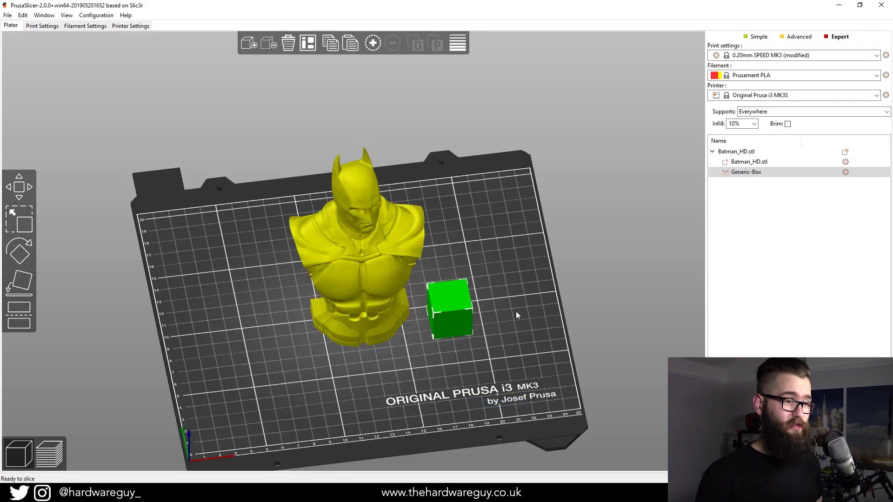
Scale the support blocker box up uniformly so it is large enough to enclose the bust's head
{"action": "left_click_drag", "start_coordinate": [517, 313], "coordinate": [534, 333]}
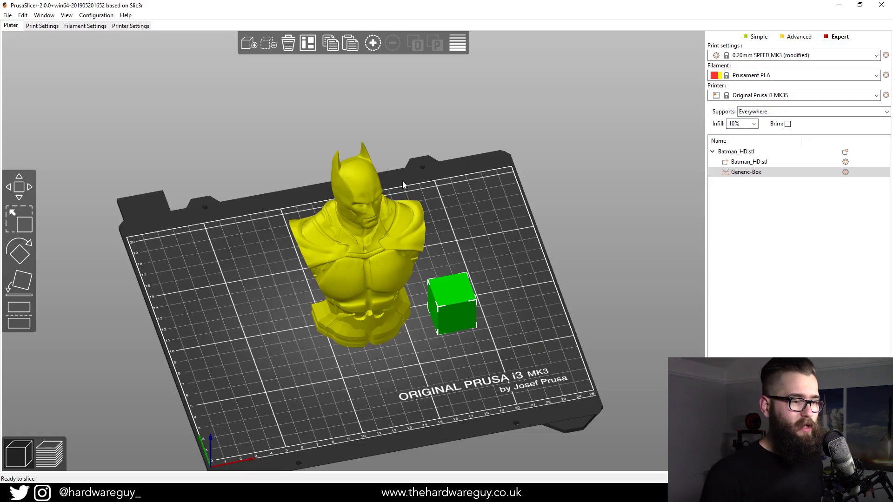
{"action": "left_click_drag", "start_coordinate": [353, 373], "coordinate": [176, 337]}
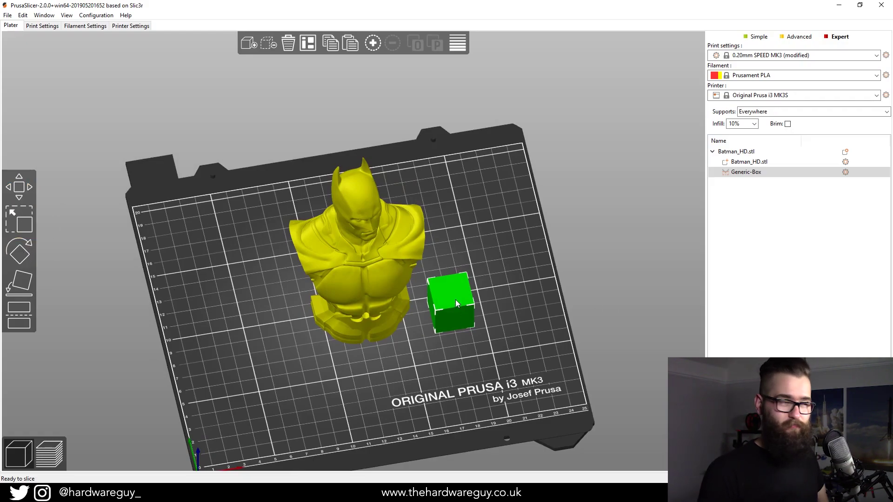
{"action": "left_click", "coordinate": [25, 220]}
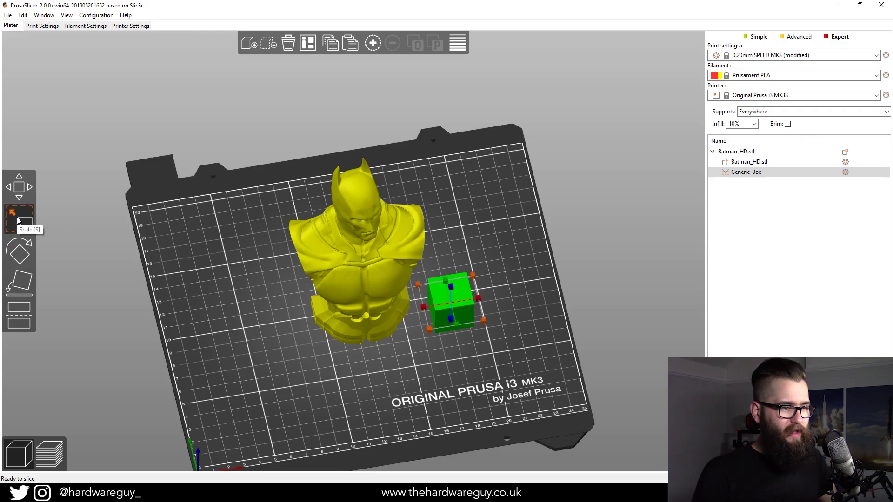
{"action": "scroll", "coordinate": [459, 345], "scroll_direction": "up", "scroll_amount": 3}
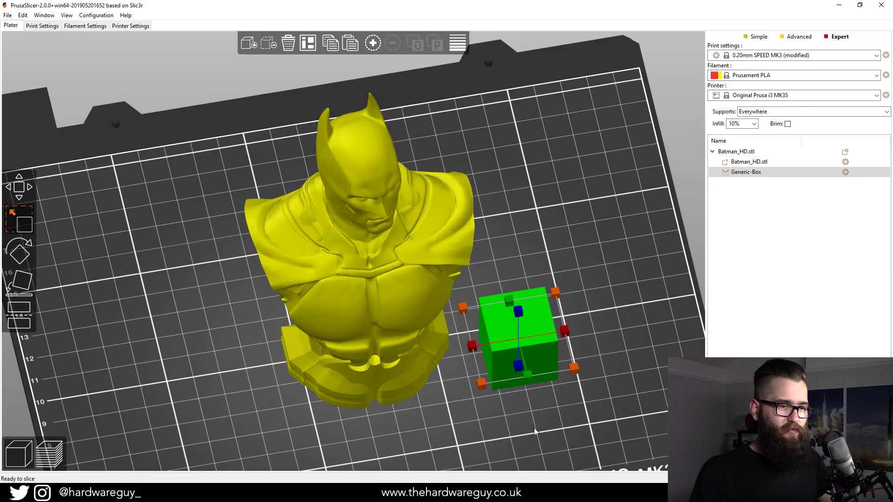
{"action": "middle_click_drag", "start_coordinate": [535, 431], "coordinate": [495, 363]}
{"action": "scroll", "coordinate": [531, 250], "scroll_direction": "down", "scroll_amount": 3}
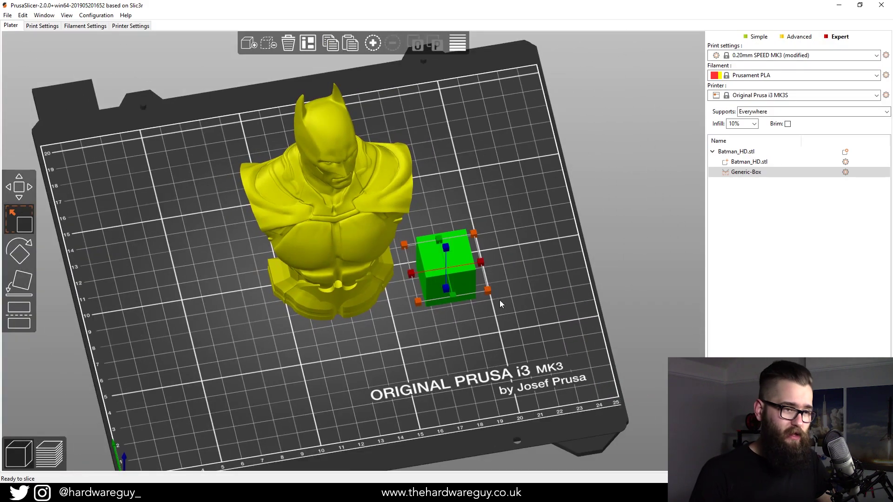
{"action": "mouse_move", "coordinate": [487, 296]}
{"action": "left_mouse_down"}
{"action": "mouse_move", "coordinate": [540, 320]}
{"action": "mouse_move", "coordinate": [499, 303]}
{"action": "left_mouse_up"}
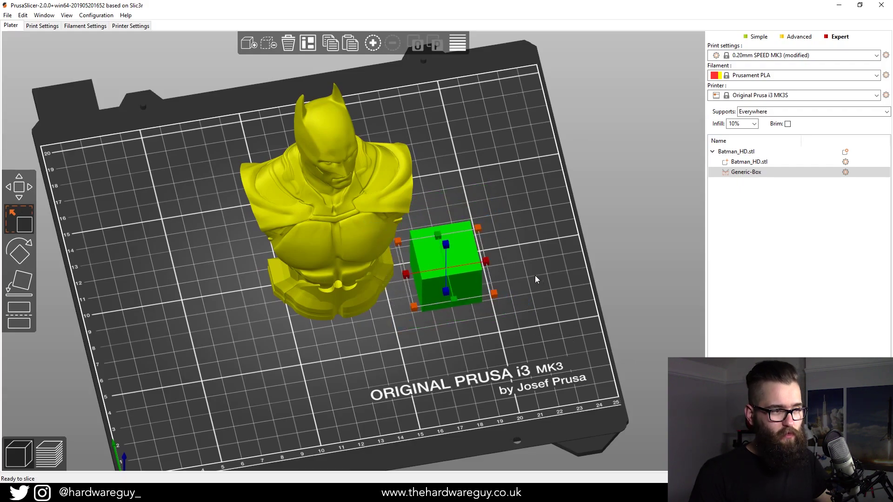
{"action": "middle_click_drag", "start_coordinate": [536, 249], "coordinate": [538, 246]}
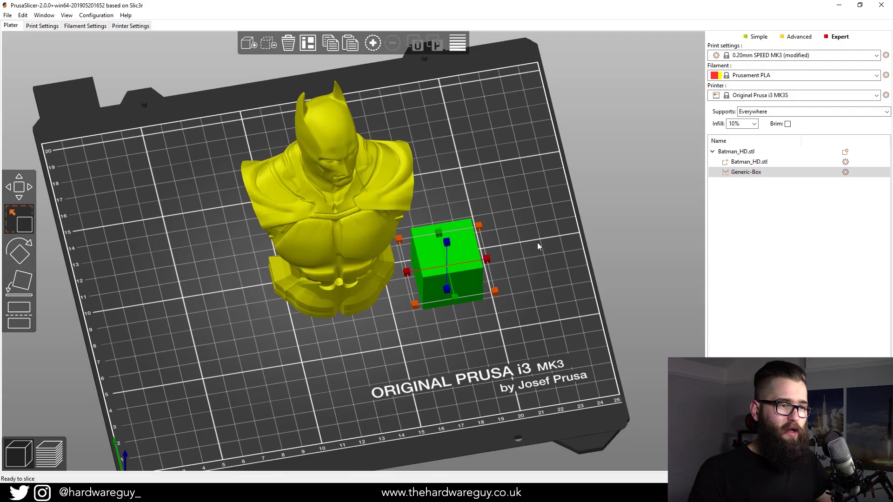
{"action": "mouse_move", "coordinate": [447, 241]}
{"action": "left_mouse_down"}
{"action": "mouse_move", "coordinate": [465, 203]}
{"action": "mouse_move", "coordinate": [464, 160]}
{"action": "mouse_move", "coordinate": [460, 231]}
{"action": "left_mouse_up"}
{"action": "left_click_drag", "start_coordinate": [494, 291], "coordinate": [514, 308]}
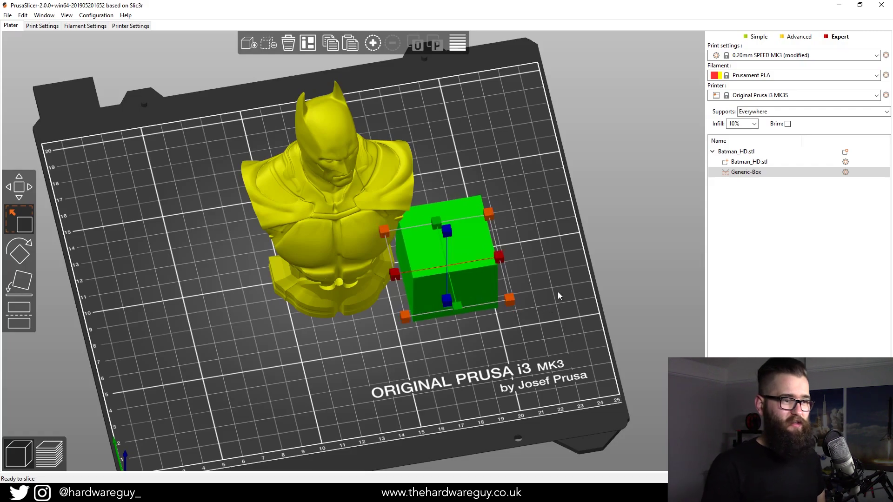
Move the support blocker box horizontally across the bed so it is centred on the bust's head in top view
{"action": "left_click_drag", "start_coordinate": [556, 284], "coordinate": [553, 304]}
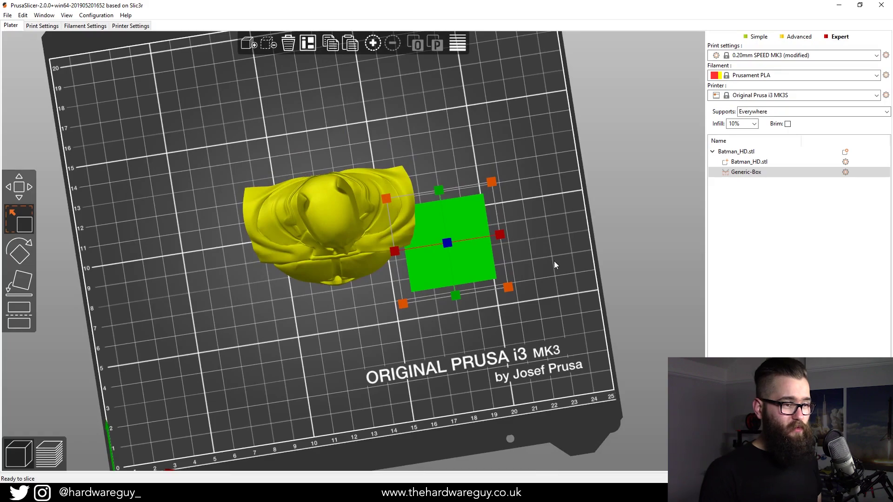
{"action": "key", "text": "Escape"}
{"action": "left_click", "coordinate": [463, 241]}
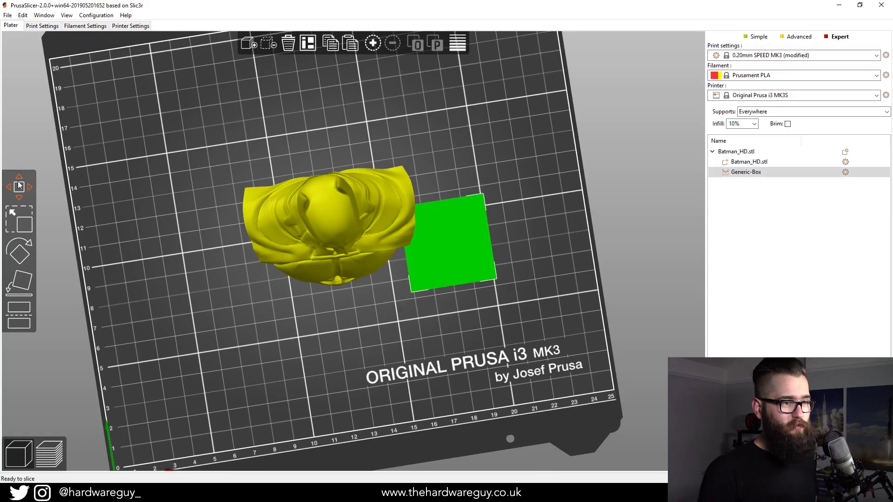
{"action": "left_click", "coordinate": [18, 186]}
{"action": "left_click_drag", "start_coordinate": [492, 147], "coordinate": [446, 145]}
{"action": "left_click_drag", "start_coordinate": [519, 203], "coordinate": [398, 194]}
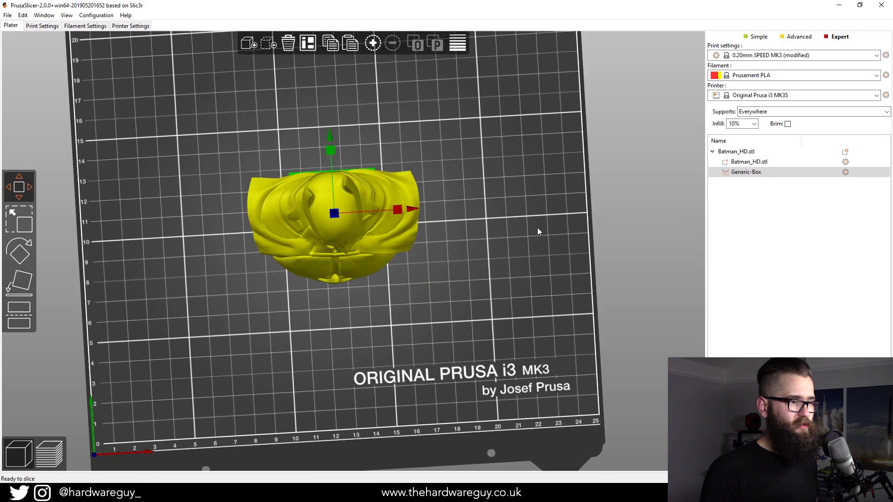
Raise the support blocker box vertically until it surrounds the bust's head, leaving the ear tips outside, and deselect it
{"action": "left_click_drag", "start_coordinate": [537, 227], "coordinate": [429, 198]}
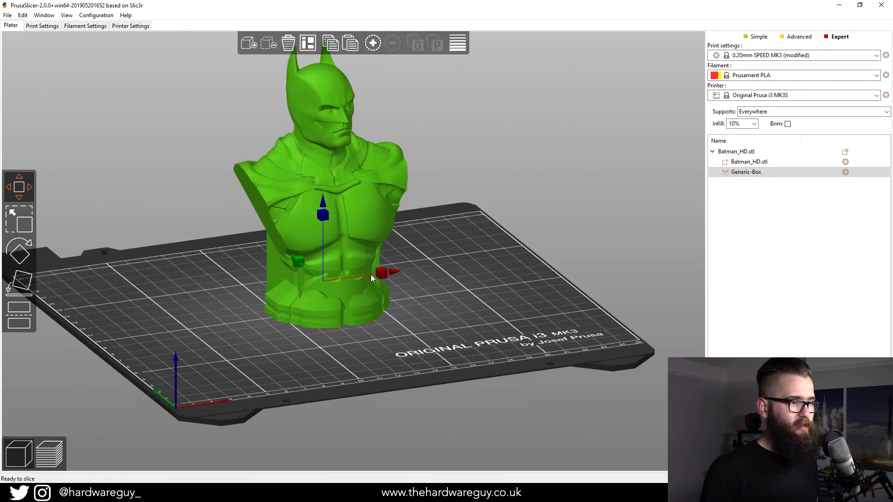
{"action": "left_click_drag", "start_coordinate": [323, 212], "coordinate": [328, 51]}
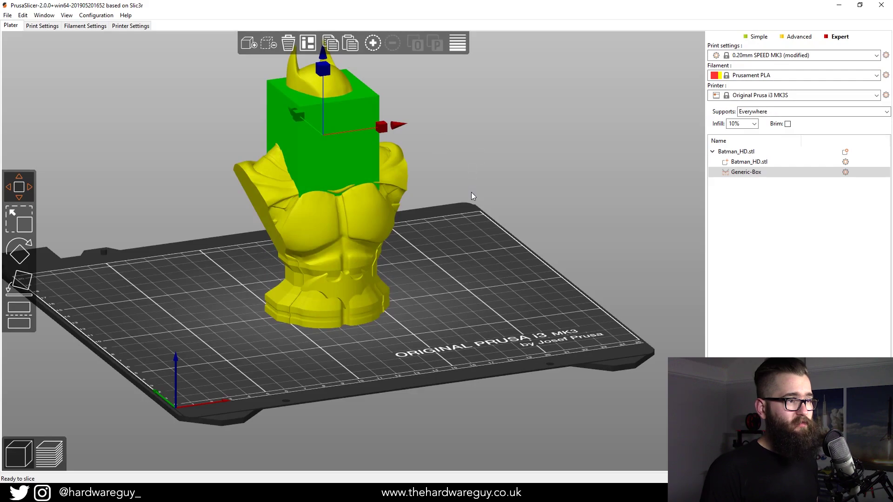
{"action": "key", "text": "z"}
{"action": "left_click_drag", "start_coordinate": [334, 162], "coordinate": [336, 140]}
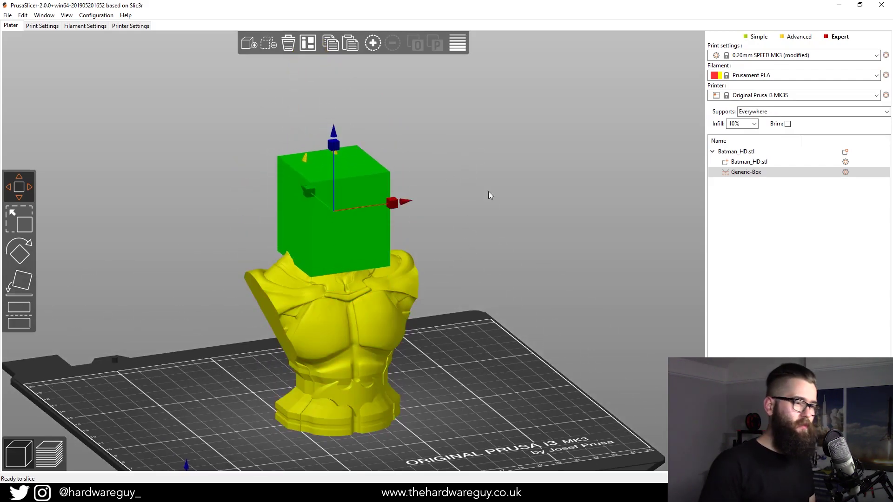
{"action": "left_click", "coordinate": [523, 228]}
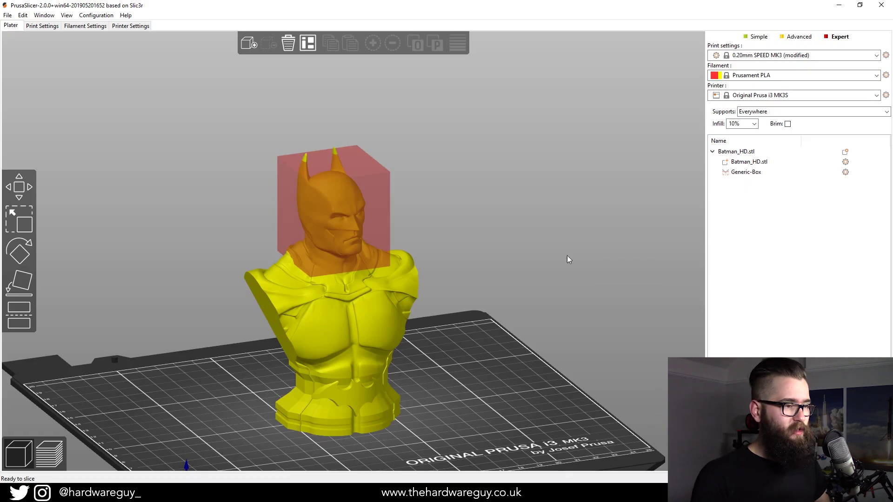
{"action": "mouse_move", "coordinate": [567, 259]}
{"action": "left_mouse_down"}
{"action": "mouse_move", "coordinate": [618, 269]}
{"action": "mouse_move", "coordinate": [535, 266]}
{"action": "mouse_move", "coordinate": [576, 266]}
{"action": "left_mouse_up"}
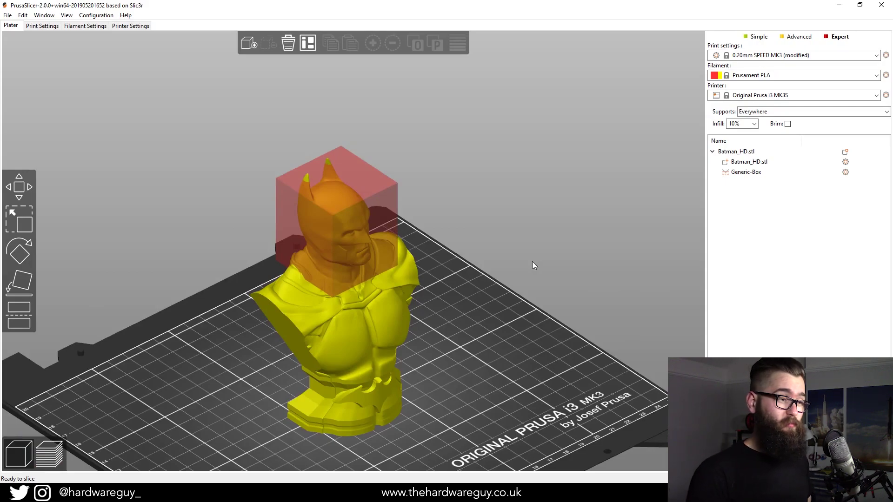
Slice the bust with the head support blocker in place and examine the generated supports from the front and back
{"action": "scroll", "coordinate": [532, 261], "scroll_direction": "down", "scroll_amount": 5}
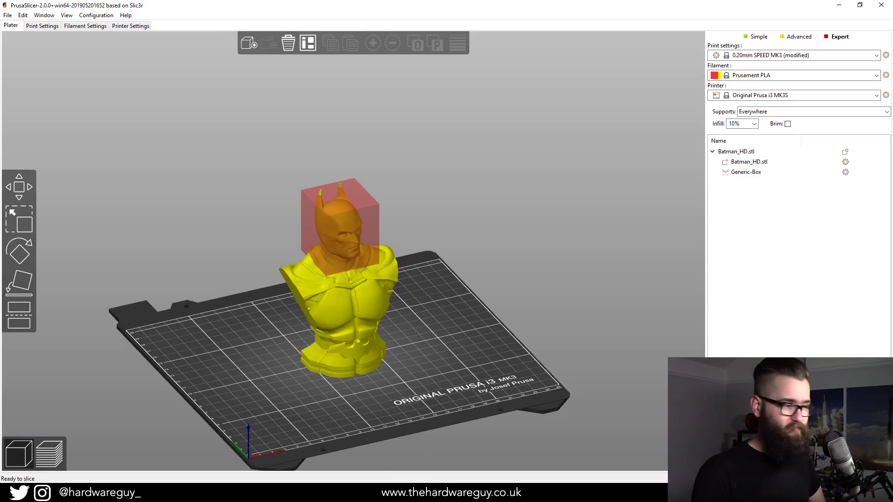
{"action": "left_click", "coordinate": [49, 453]}
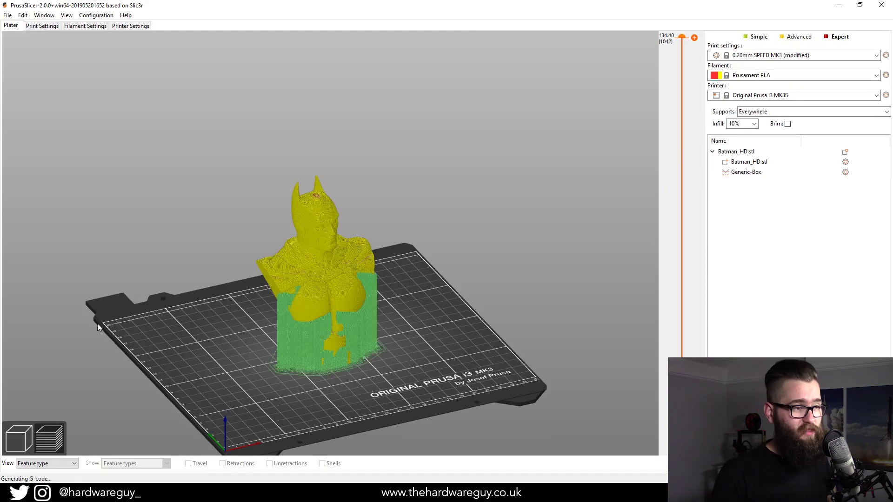
{"action": "left_click_drag", "start_coordinate": [184, 274], "coordinate": [443, 344]}
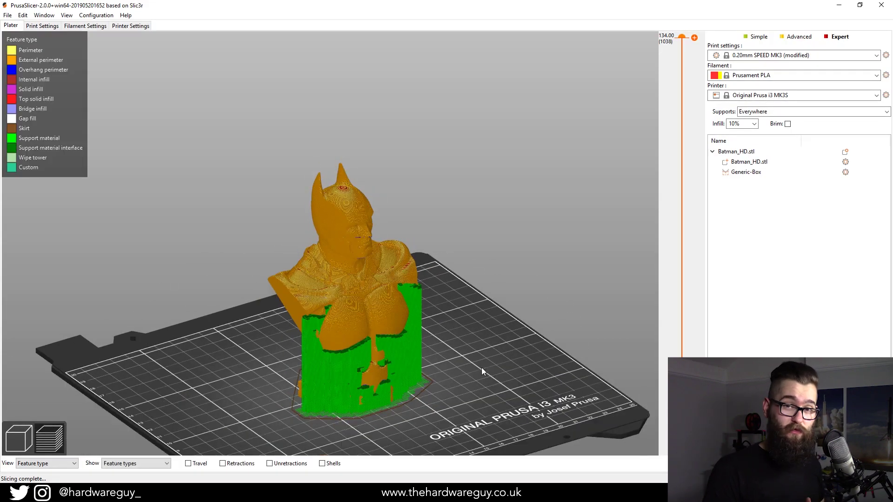
{"action": "left_click_drag", "start_coordinate": [481, 370], "coordinate": [352, 223]}
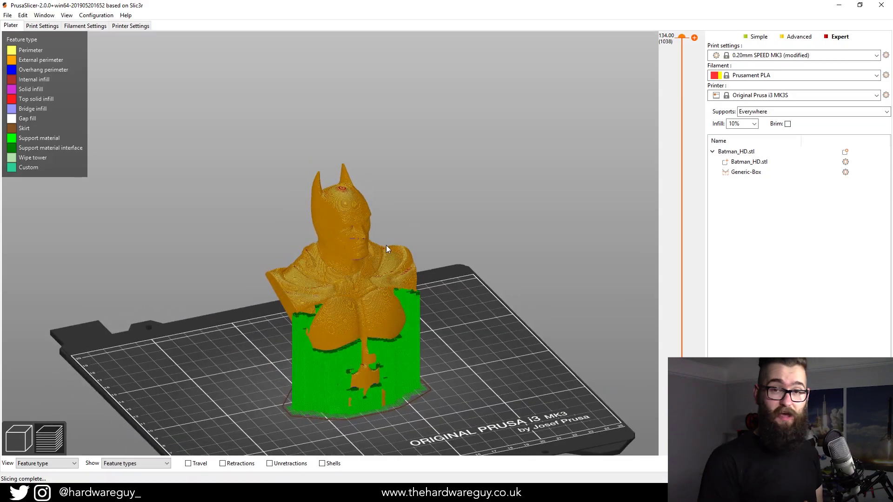
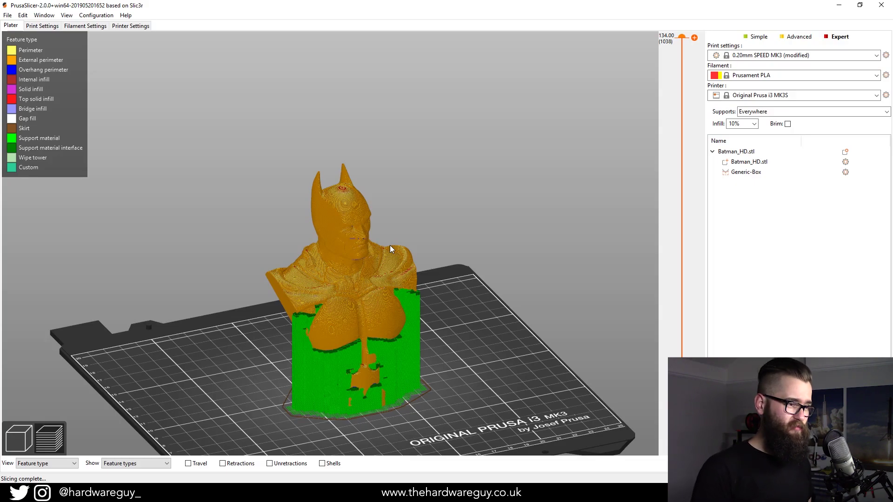
{"action": "left_click_drag", "start_coordinate": [168, 293], "coordinate": [278, 306]}
{"action": "left_click", "coordinate": [18, 438]}
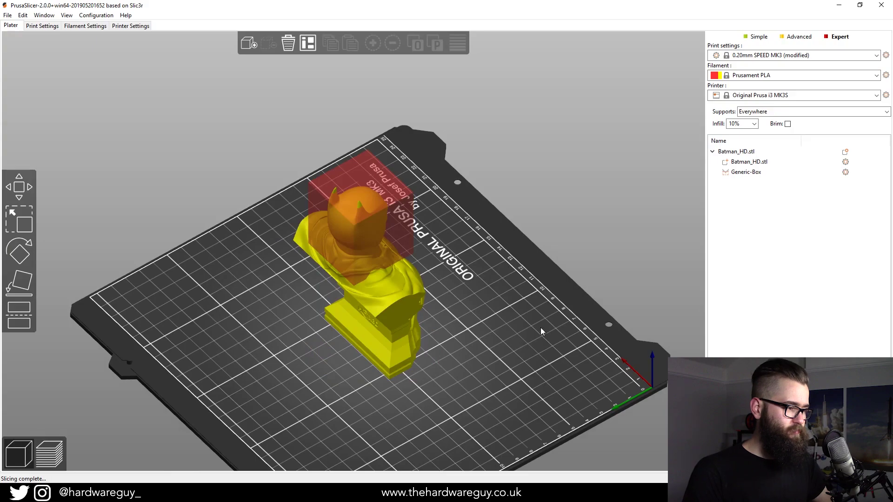
{"action": "left_click_drag", "start_coordinate": [538, 333], "coordinate": [233, 432]}
{"action": "left_click", "coordinate": [59, 454]}
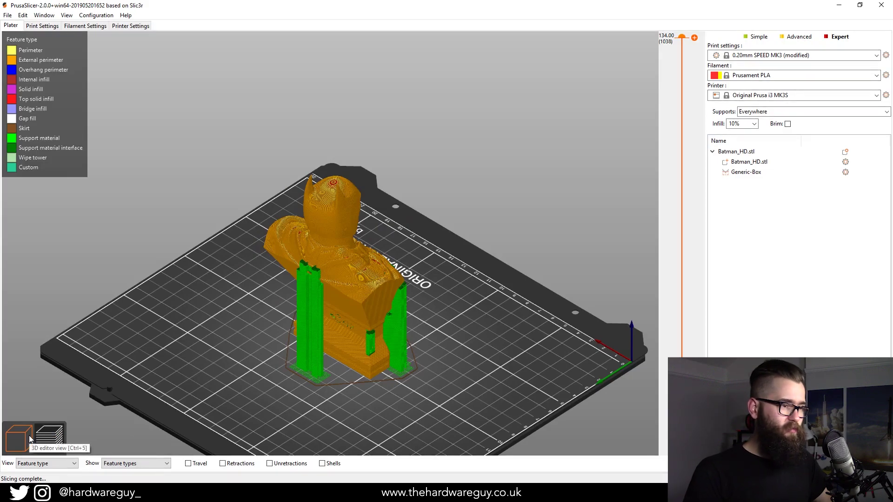
Return to the 3D editor view and add a second box-shaped support blocker to the Batman bust
{"action": "left_click", "coordinate": [18, 438]}
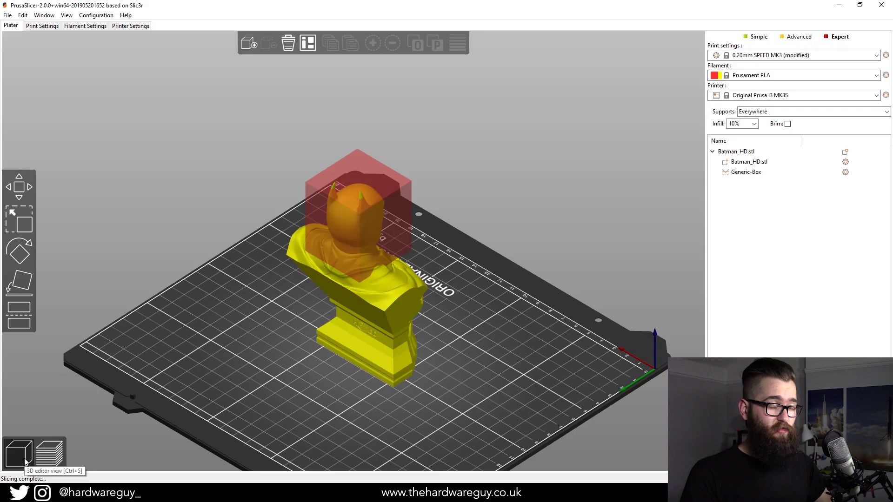
{"action": "left_click_drag", "start_coordinate": [500, 321], "coordinate": [459, 328]}
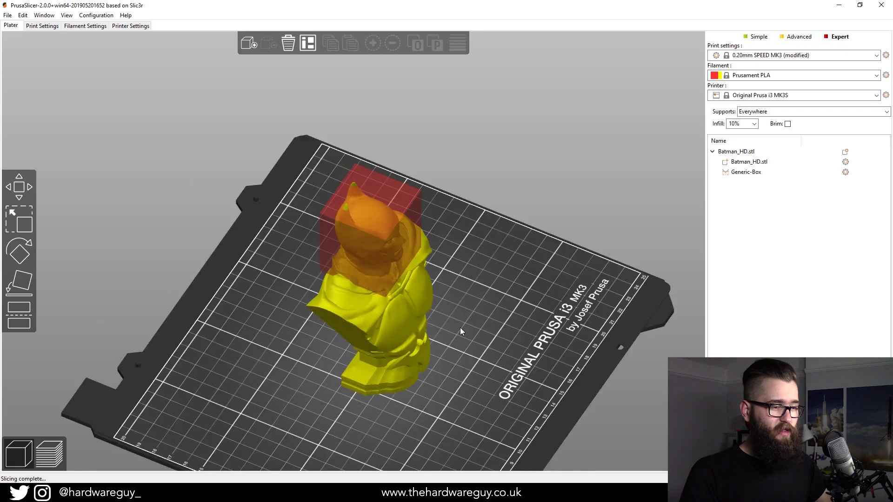
{"action": "right_click", "coordinate": [378, 314]}
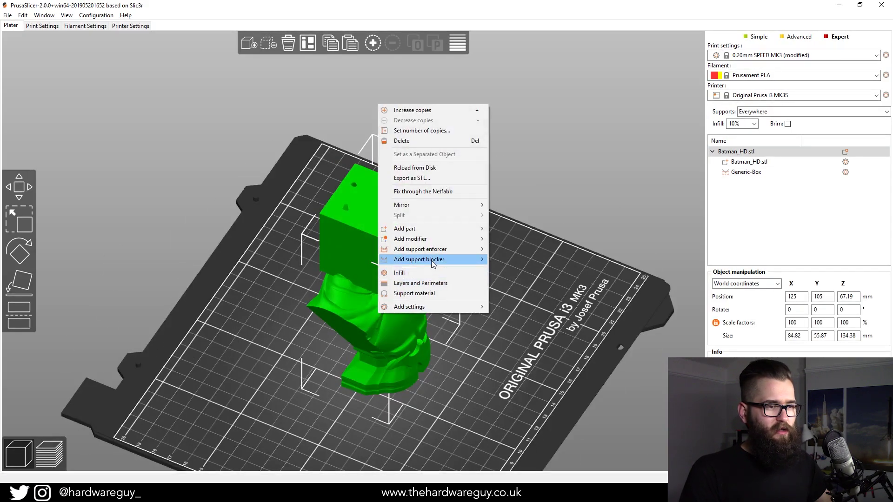
{"action": "mouse_move", "coordinate": [466, 259]}
{"action": "left_click", "coordinate": [518, 273]}
Move the second support blocker box horizontally across the bed so it sits directly behind the bust's back
{"action": "left_click_drag", "start_coordinate": [520, 308], "coordinate": [549, 346]}
{"action": "key", "text": "m"}
{"action": "left_click_drag", "start_coordinate": [227, 277], "coordinate": [429, 389]}
{"action": "left_click_drag", "start_coordinate": [205, 321], "coordinate": [298, 329]}
{"action": "left_click_drag", "start_coordinate": [307, 335], "coordinate": [439, 353]}
{"action": "key", "text": "1"}
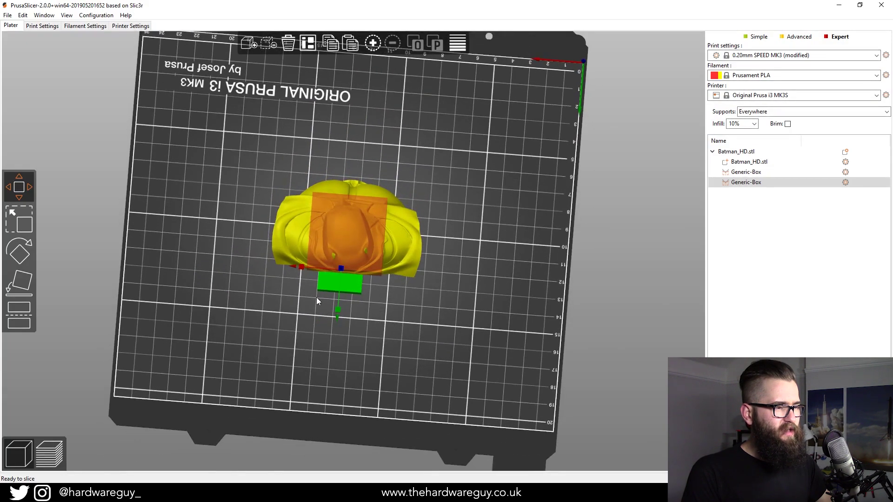
{"action": "left_click_drag", "start_coordinate": [294, 305], "coordinate": [307, 310]}
Stretch the second support blocker box vertically into a tall column behind the bust and deselect it
{"action": "left_click_drag", "start_coordinate": [438, 340], "coordinate": [363, 142]}
{"action": "key", "text": "s"}
{"action": "left_click", "coordinate": [23, 186]}
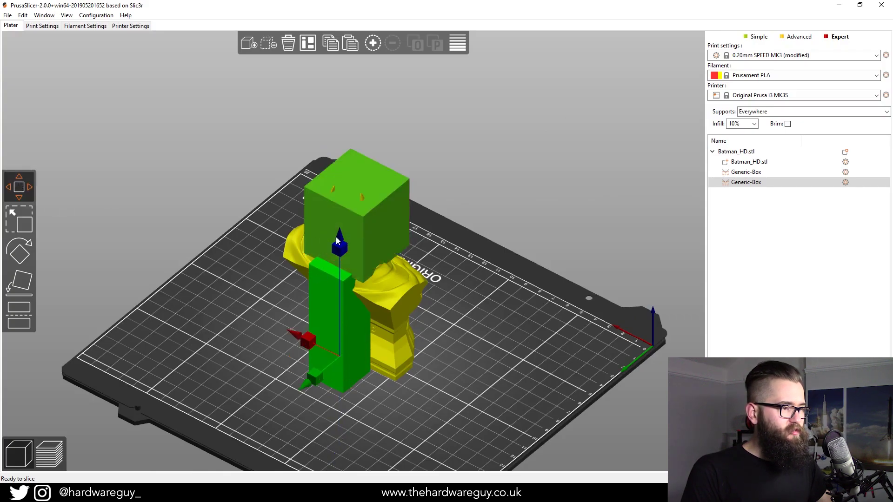
{"action": "left_click", "coordinate": [514, 344]}
{"action": "left_click_drag", "start_coordinate": [514, 343], "coordinate": [268, 404]}
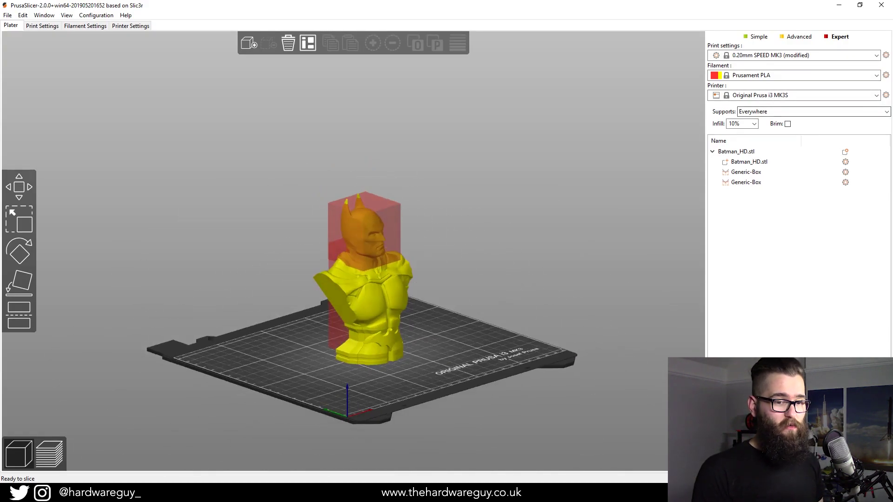
Slice the bust with both support blockers and examine the remaining supports from the back and front
{"action": "key", "text": "Tab"}
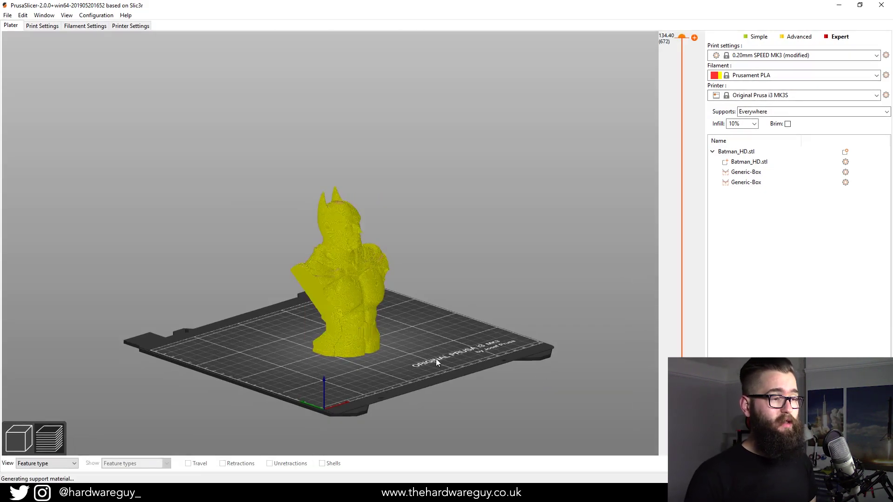
{"action": "left_click_drag", "start_coordinate": [285, 325], "coordinate": [324, 330]}
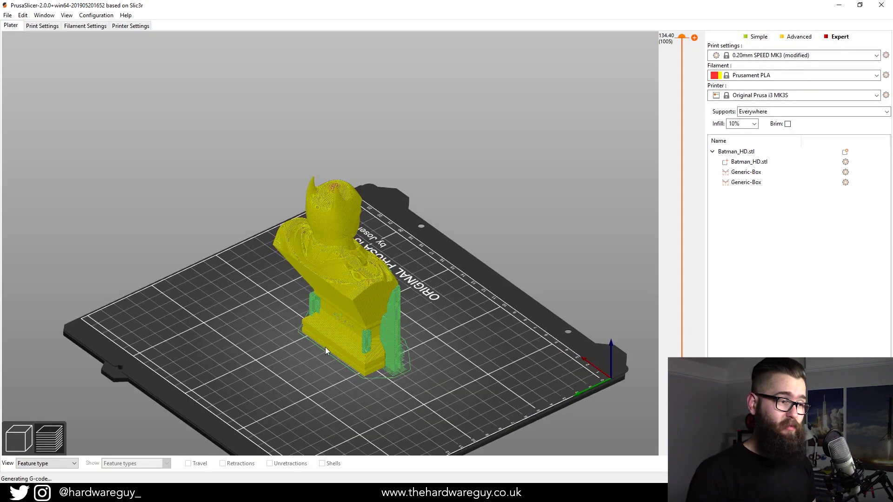
{"action": "left_click_drag", "start_coordinate": [377, 334], "coordinate": [417, 367]}
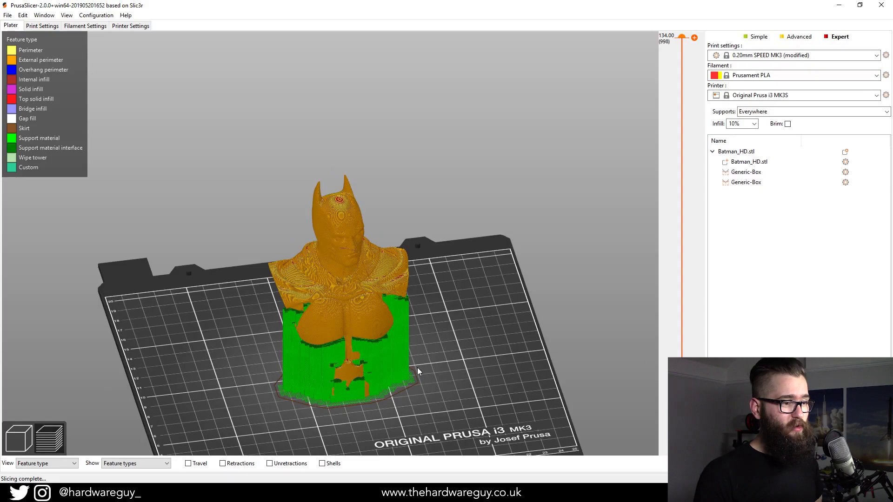
{"action": "left_click_drag", "start_coordinate": [277, 374], "coordinate": [247, 364]}
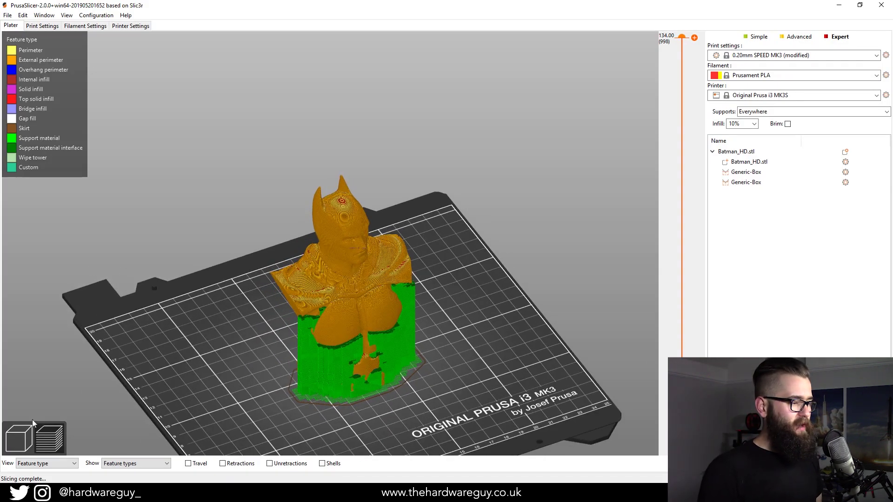
Delete both support blockers from the bust in the 3D editor, and slice it again to preview its supports
{"action": "left_click", "coordinate": [19, 435]}
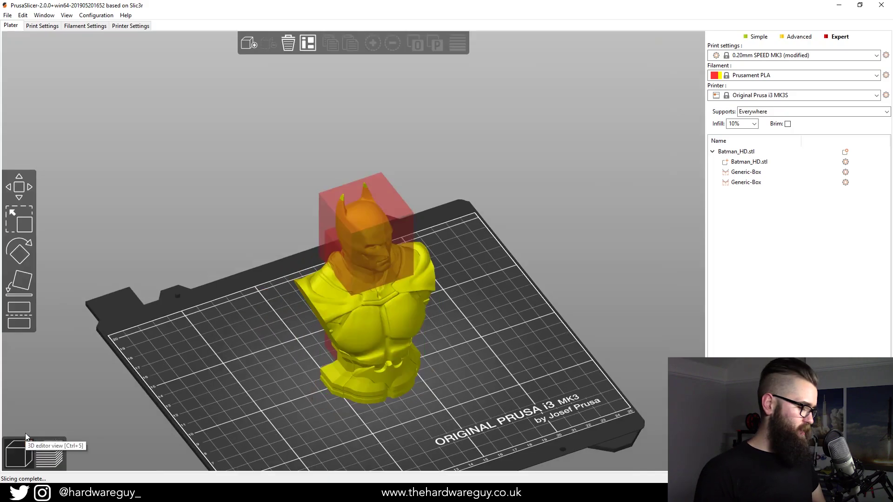
{"action": "left_click", "coordinate": [391, 256]}
{"action": "key", "text": "Delete"}
{"action": "left_click_drag", "start_coordinate": [325, 405], "coordinate": [343, 325]}
{"action": "key", "text": "Delete"}
{"action": "left_click_drag", "start_coordinate": [479, 326], "coordinate": [587, 263]}
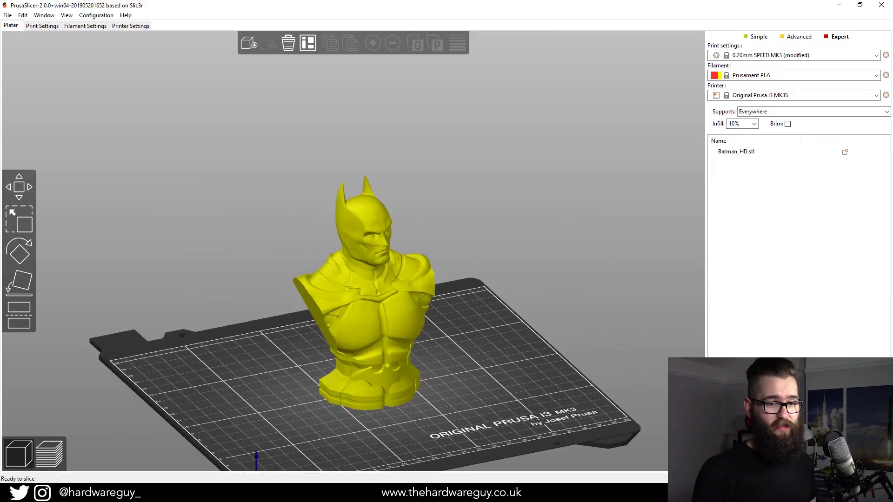
{"action": "key", "text": "Tab"}
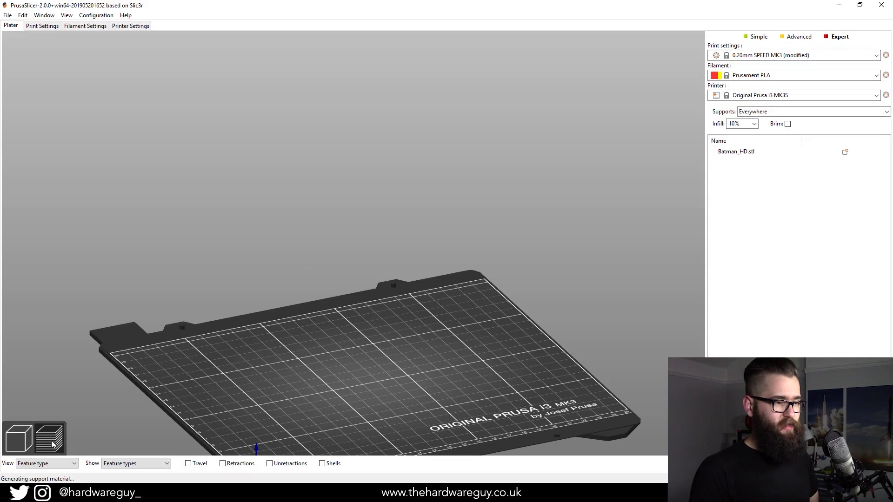
{"action": "mouse_move", "coordinate": [239, 387]}
{"action": "left_mouse_down"}
{"action": "mouse_move", "coordinate": [344, 394]}
{"action": "mouse_move", "coordinate": [241, 394]}
{"action": "left_mouse_up"}
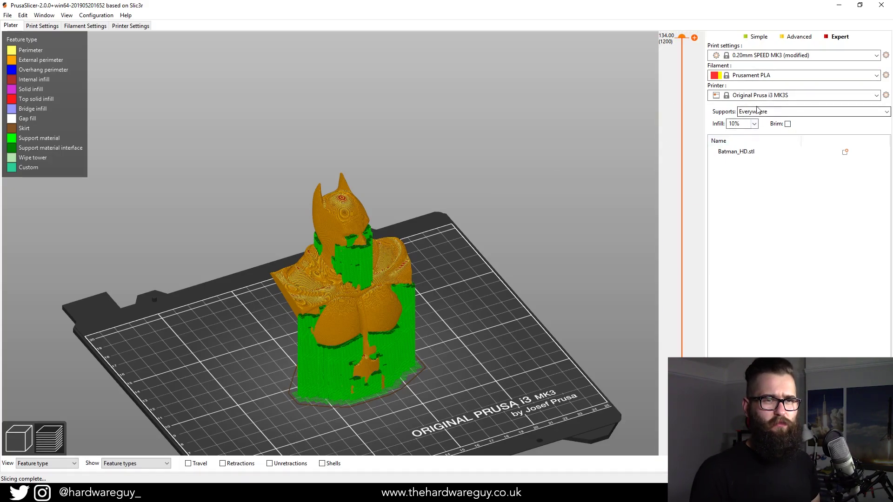
Set supports to "For support enforcers only" and inspect the resliced bust
{"action": "left_click", "coordinate": [815, 112]}
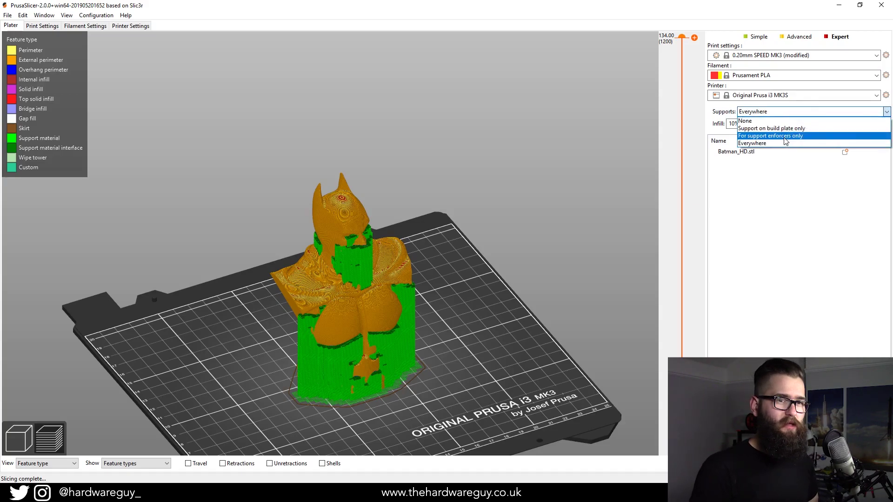
{"action": "left_click", "coordinate": [784, 136]}
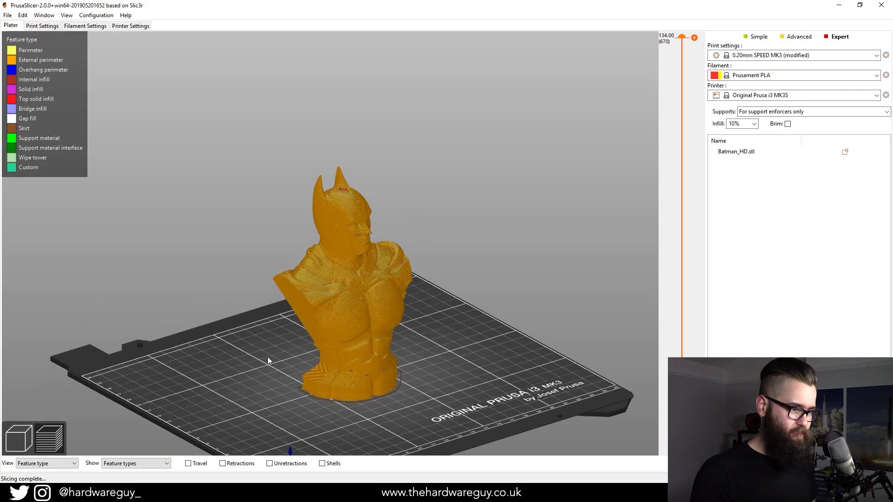
{"action": "left_click_drag", "start_coordinate": [264, 359], "coordinate": [237, 343]}
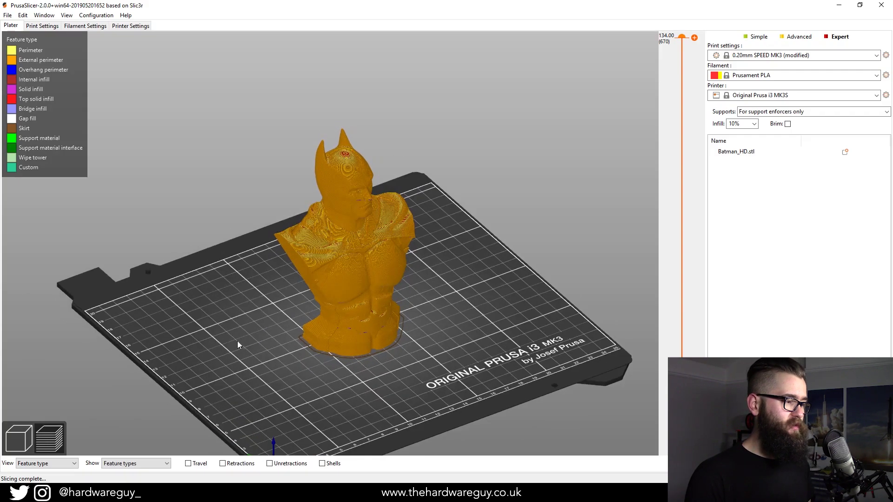
Return to the 3D editor view and add a box-shaped support enforcer to the Batman bust
{"action": "left_click", "coordinate": [28, 437]}
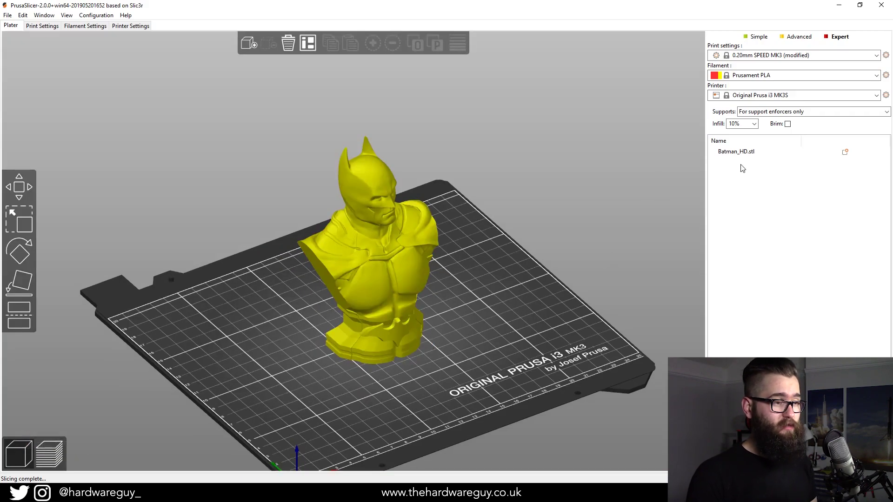
{"action": "right_click", "coordinate": [382, 251]}
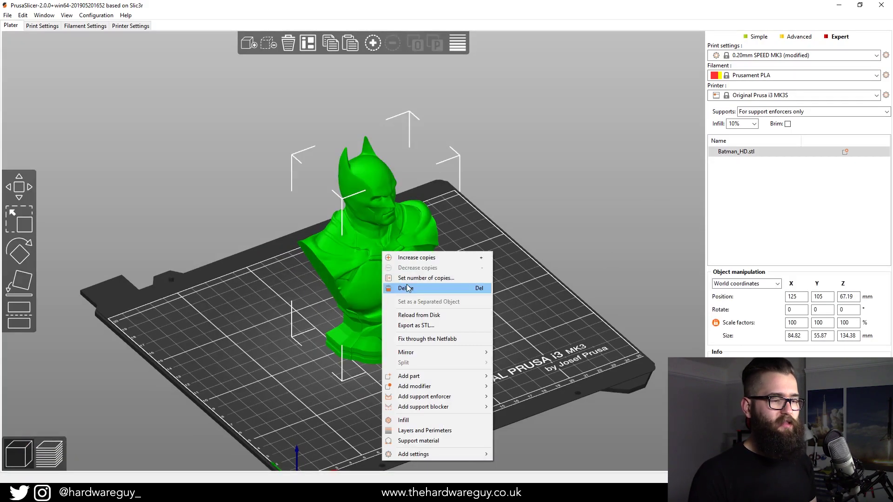
{"action": "mouse_move", "coordinate": [467, 395]}
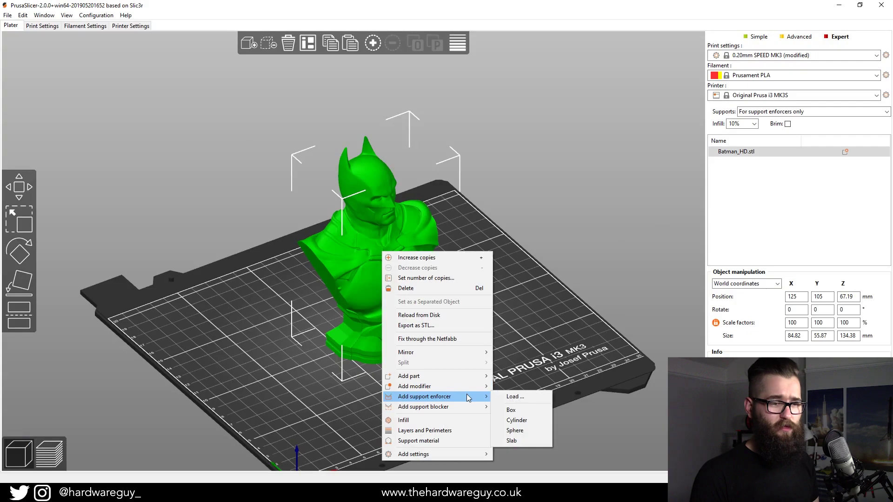
{"action": "left_click", "coordinate": [511, 410]}
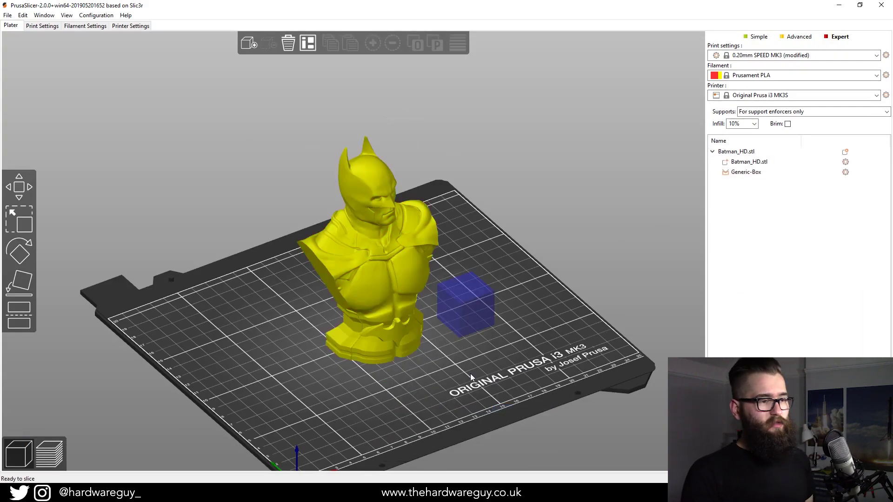
{"action": "mouse_move", "coordinate": [465, 372]}
{"action": "left_mouse_down"}
{"action": "mouse_move", "coordinate": [434, 370]}
{"action": "mouse_move", "coordinate": [454, 374]}
{"action": "left_mouse_up"}
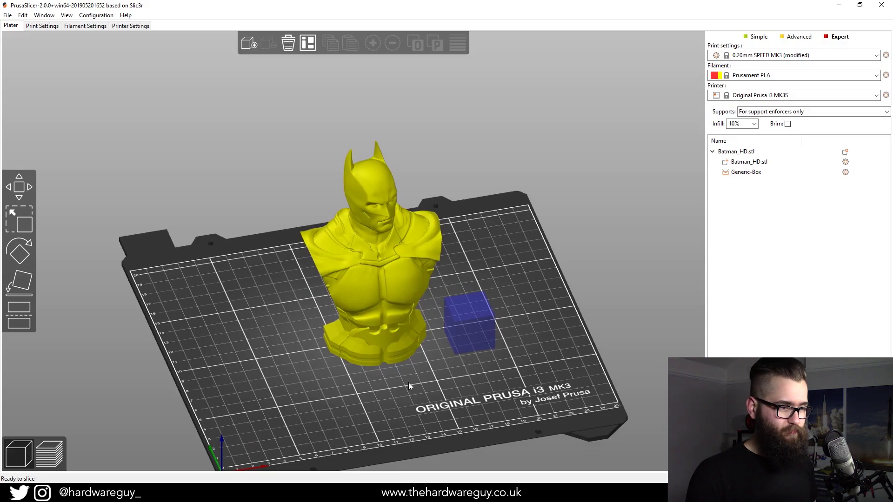
{"action": "mouse_move", "coordinate": [437, 381]}
{"action": "left_mouse_down"}
{"action": "mouse_move", "coordinate": [393, 392]}
{"action": "mouse_move", "coordinate": [454, 375]}
{"action": "left_mouse_up"}
Scale the support enforcer box wider along Y and stretch it vertically into a tall block reaching towards shoulder height
{"action": "left_click", "coordinate": [456, 320]}
{"action": "left_click_drag", "start_coordinate": [500, 327], "coordinate": [339, 369]}
{"action": "left_click", "coordinate": [25, 215]}
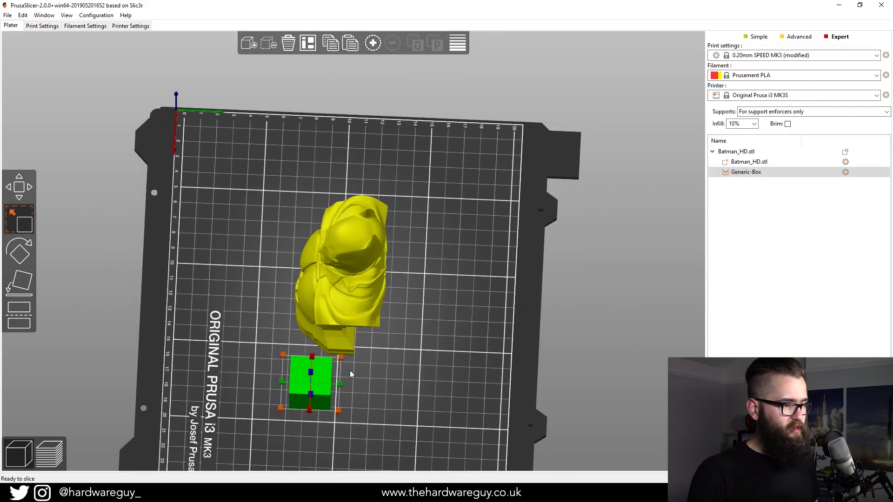
{"action": "left_click_drag", "start_coordinate": [343, 384], "coordinate": [353, 386]}
{"action": "left_click_drag", "start_coordinate": [318, 364], "coordinate": [540, 377]}
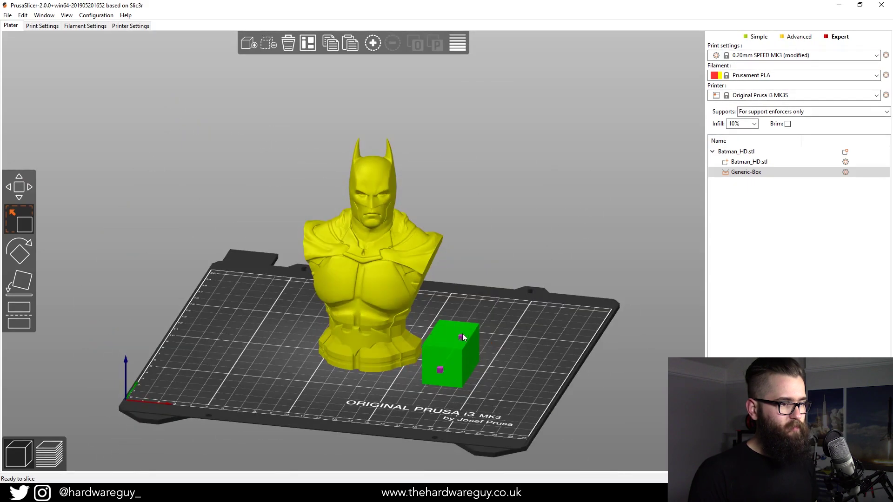
{"action": "left_click_drag", "start_coordinate": [452, 327], "coordinate": [454, 226]}
{"action": "left_click_drag", "start_coordinate": [565, 312], "coordinate": [484, 353]}
Move the support enforcer box along Y and X until it sits under the overhang of the bust's left shoulder
{"action": "left_click", "coordinate": [19, 188]}
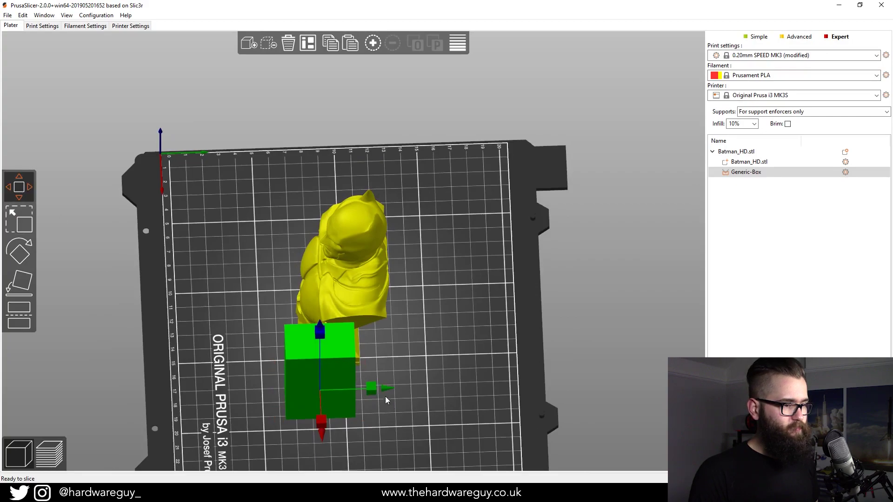
{"action": "left_click_drag", "start_coordinate": [385, 388], "coordinate": [402, 387]}
{"action": "left_click_drag", "start_coordinate": [414, 391], "coordinate": [504, 392]}
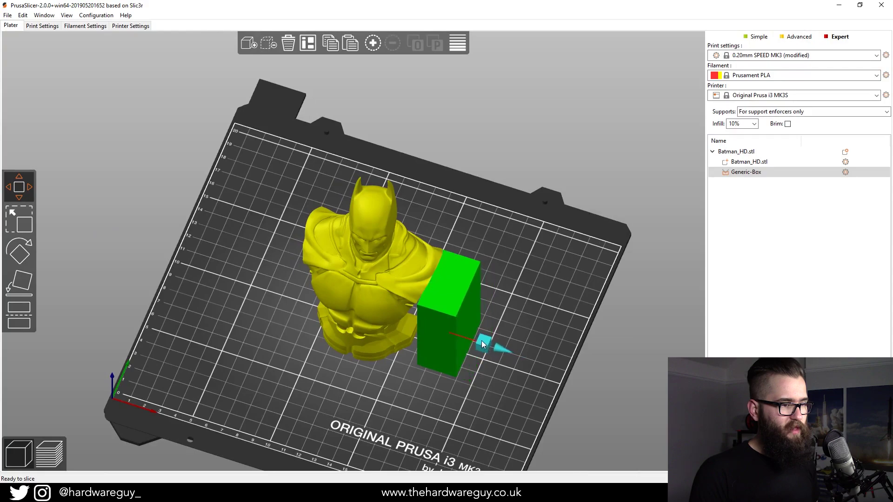
{"action": "left_click_drag", "start_coordinate": [483, 344], "coordinate": [469, 345]}
{"action": "left_click_drag", "start_coordinate": [534, 342], "coordinate": [525, 311]}
{"action": "mouse_move", "coordinate": [473, 336]}
{"action": "left_mouse_down"}
{"action": "mouse_move", "coordinate": [492, 336]}
{"action": "mouse_move", "coordinate": [479, 337]}
{"action": "left_mouse_up"}
{"action": "mouse_move", "coordinate": [539, 341]}
{"action": "left_mouse_down"}
{"action": "mouse_move", "coordinate": [545, 353]}
{"action": "mouse_move", "coordinate": [540, 339]}
{"action": "left_mouse_up"}
{"action": "left_click", "coordinate": [540, 338]}
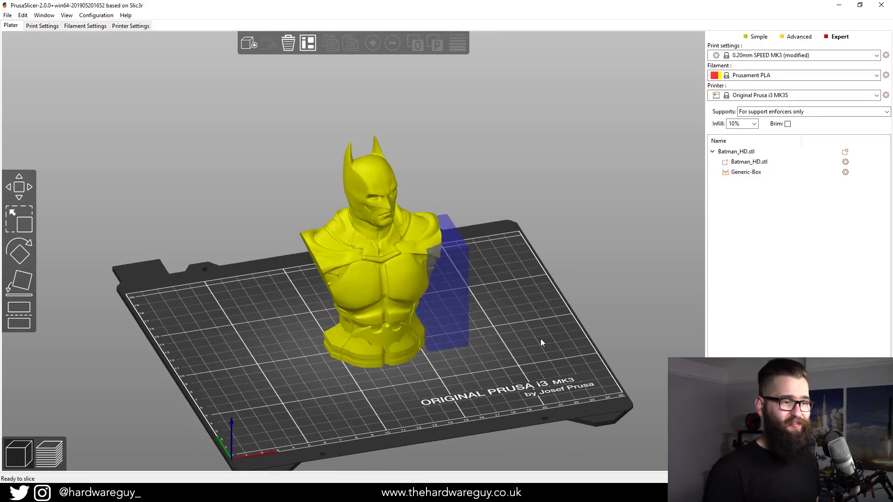
{"action": "left_click", "coordinate": [461, 308]}
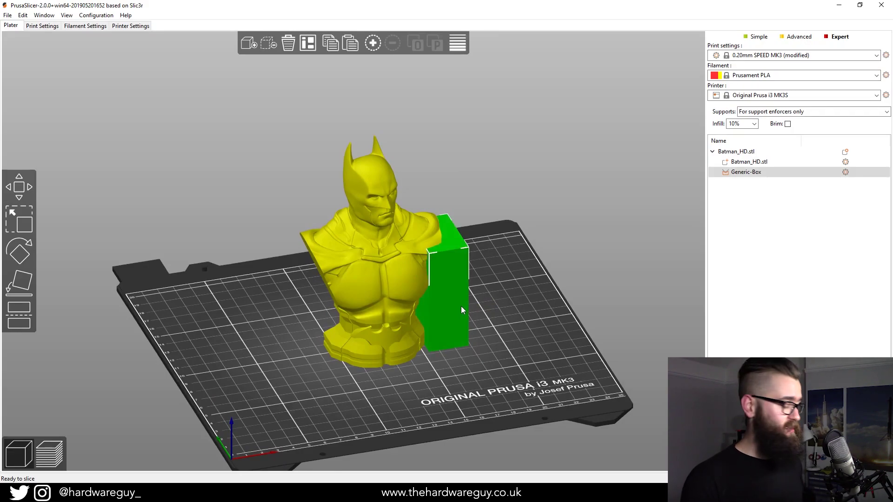
Duplicate the tall support enforcer box and position the copy under the overhang of the bust's right shoulder, aligning it along Y
{"action": "key", "text": "ctrl+v"}
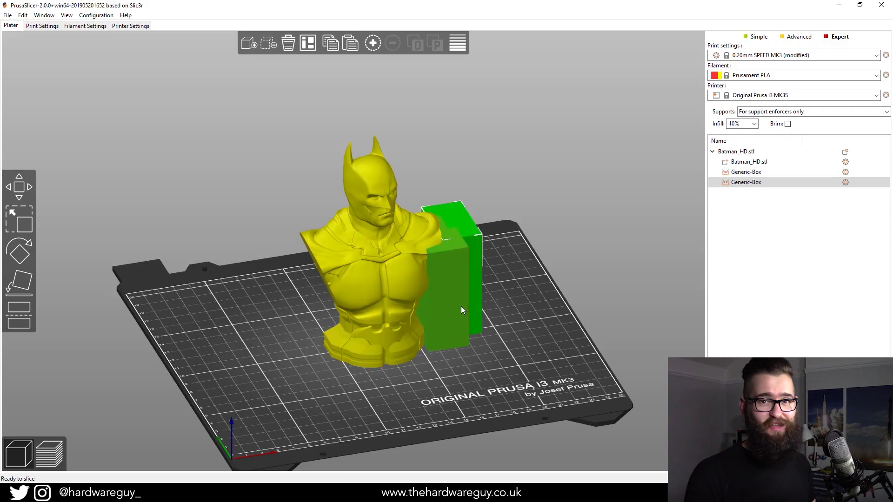
{"action": "left_click_drag", "start_coordinate": [472, 236], "coordinate": [326, 279]}
{"action": "left_click_drag", "start_coordinate": [281, 379], "coordinate": [316, 408]}
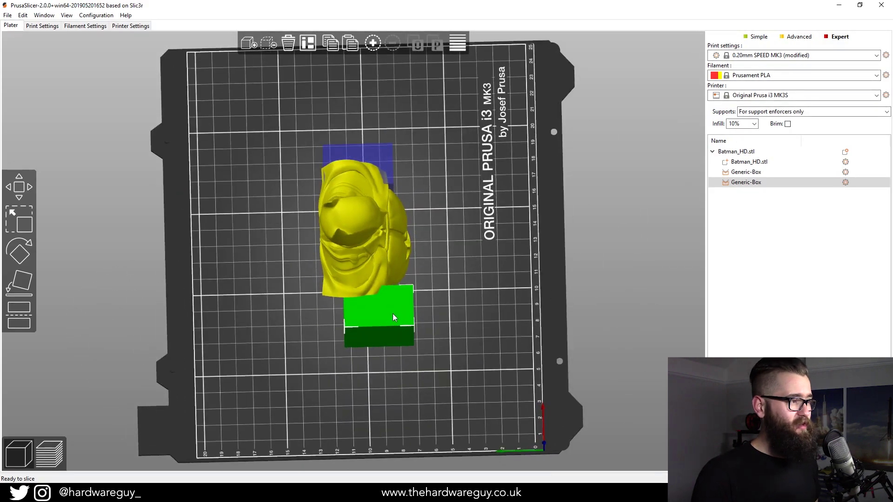
{"action": "left_click", "coordinate": [18, 187]}
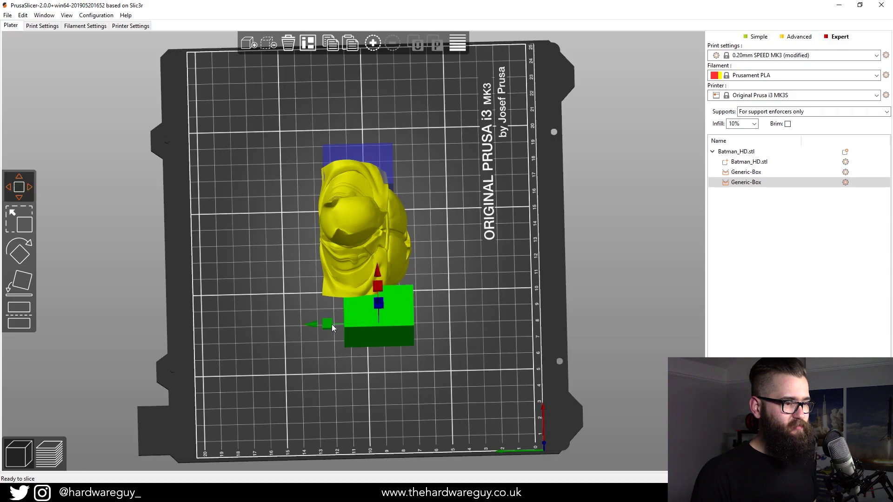
{"action": "left_click_drag", "start_coordinate": [308, 325], "coordinate": [309, 326]}
{"action": "left_click_drag", "start_coordinate": [469, 343], "coordinate": [427, 315]}
{"action": "left_click", "coordinate": [427, 315]}
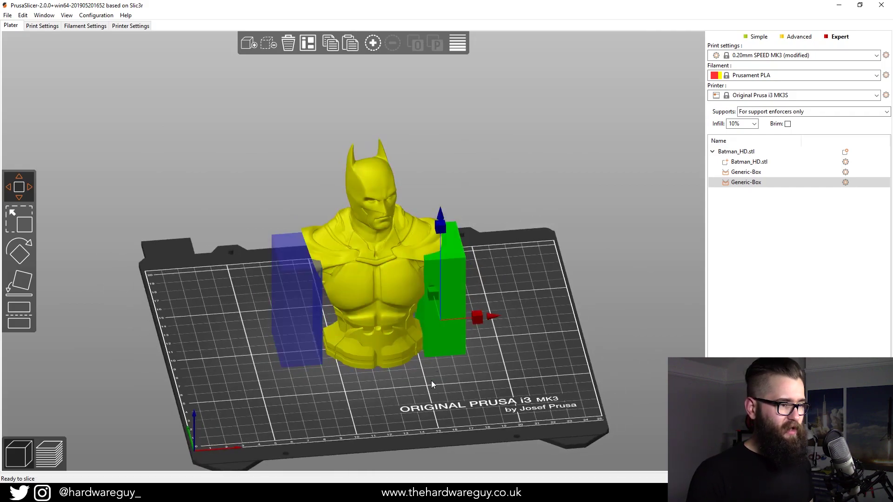
{"action": "left_click", "coordinate": [319, 306]}
{"action": "left_click_drag", "start_coordinate": [395, 414], "coordinate": [411, 358]}
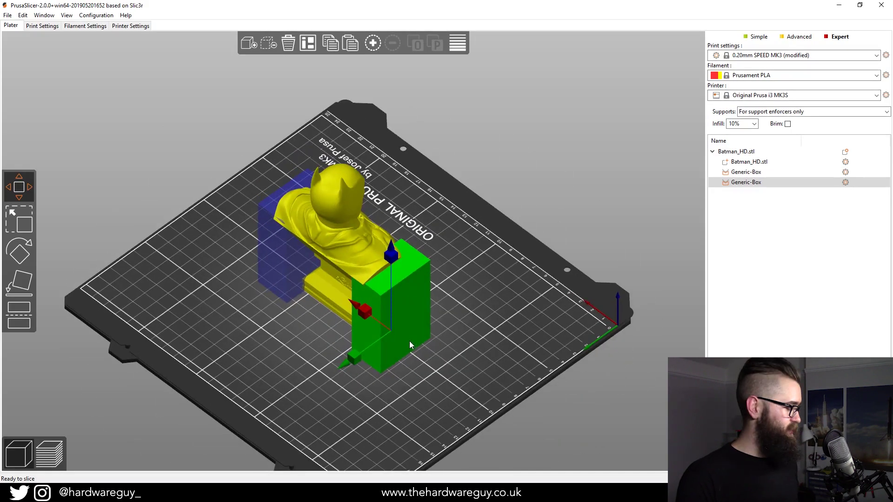
Paste a third copy of the tall enforcer box and move it along X and Y behind the middle of the bust's back
{"action": "key", "text": "ctrl+v"}
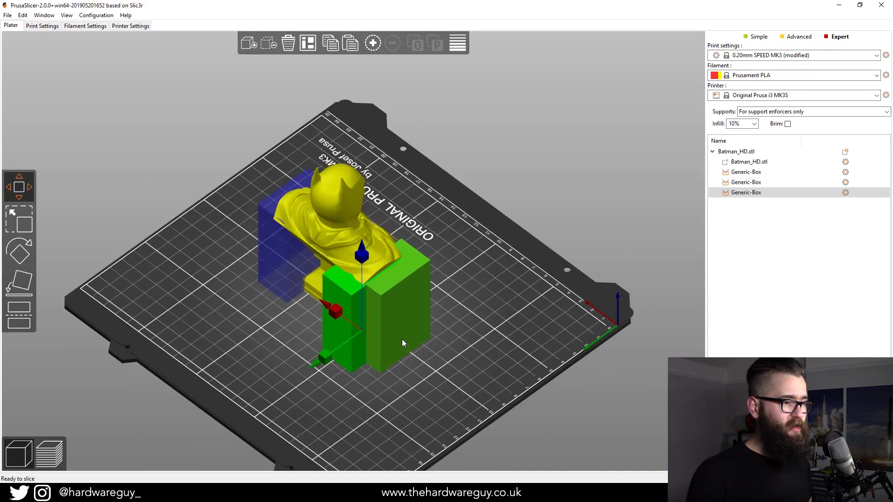
{"action": "left_click_drag", "start_coordinate": [334, 310], "coordinate": [303, 287]}
{"action": "left_click_drag", "start_coordinate": [444, 359], "coordinate": [467, 378]}
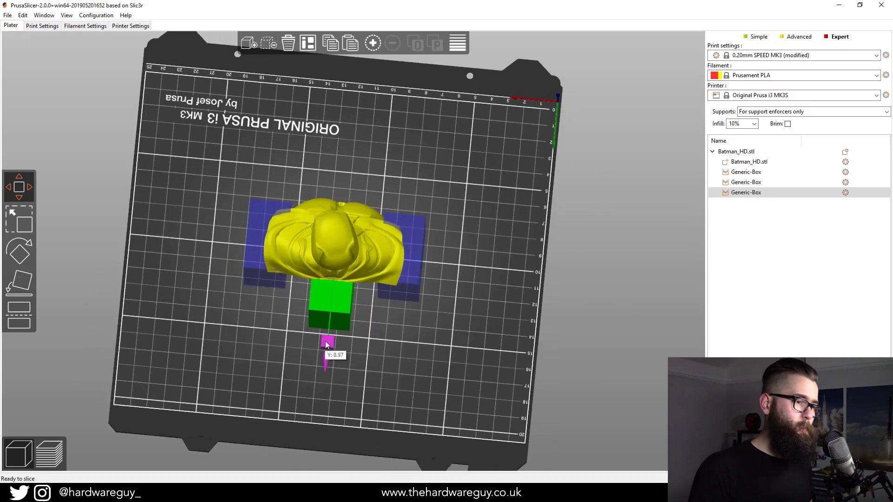
{"action": "left_click_drag", "start_coordinate": [399, 336], "coordinate": [386, 289]}
{"action": "left_click", "coordinate": [548, 239]}
Check the three enforcer boxes, slice the bust, and inspect the supports under both shoulders and the back from several sides
{"action": "left_click_drag", "start_coordinate": [545, 271], "coordinate": [533, 327]}
{"action": "left_click_drag", "start_coordinate": [235, 295], "coordinate": [493, 322]}
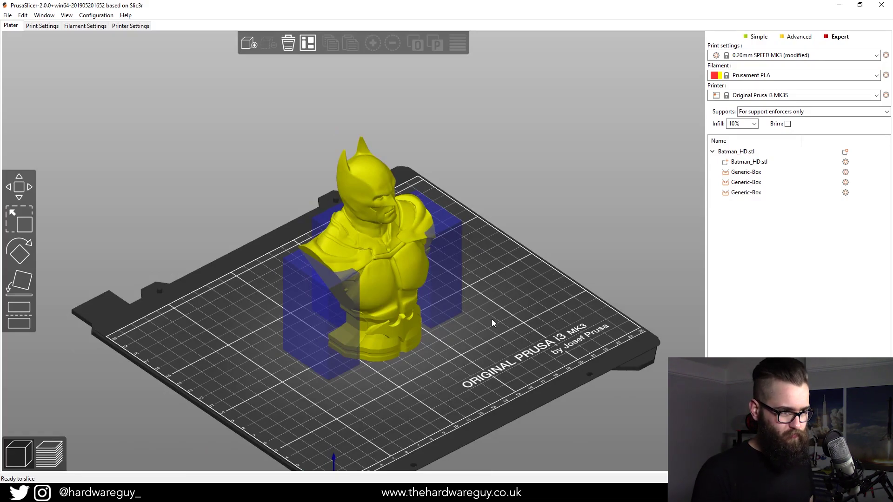
{"action": "mouse_move", "coordinate": [540, 331]}
{"action": "left_mouse_down"}
{"action": "mouse_move", "coordinate": [592, 326]}
{"action": "mouse_move", "coordinate": [531, 329]}
{"action": "left_mouse_up"}
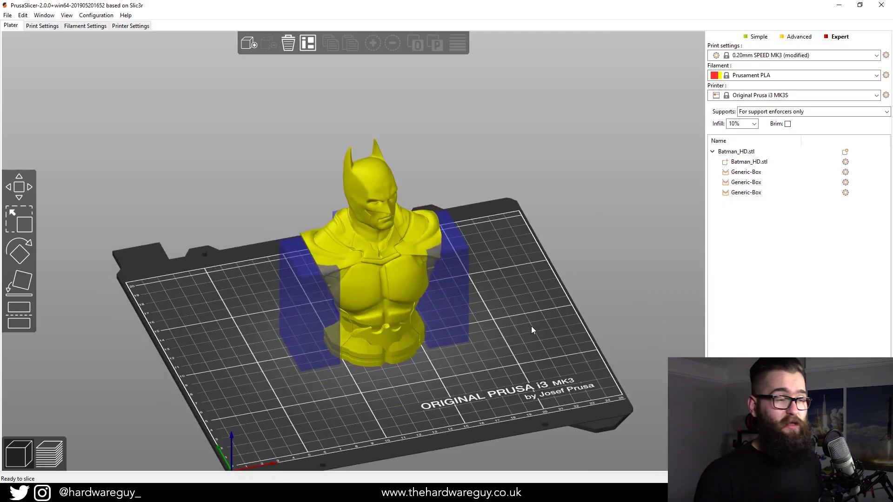
{"action": "left_click_drag", "start_coordinate": [532, 329], "coordinate": [544, 330]}
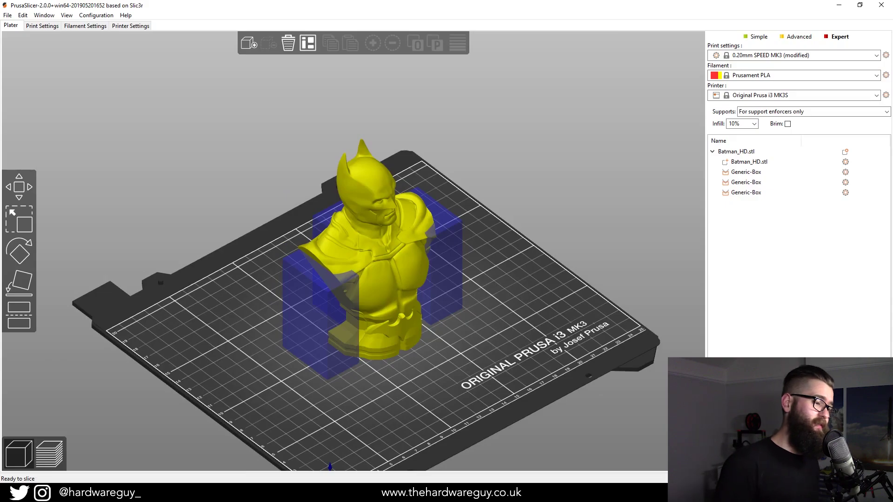
{"action": "key", "text": "Tab"}
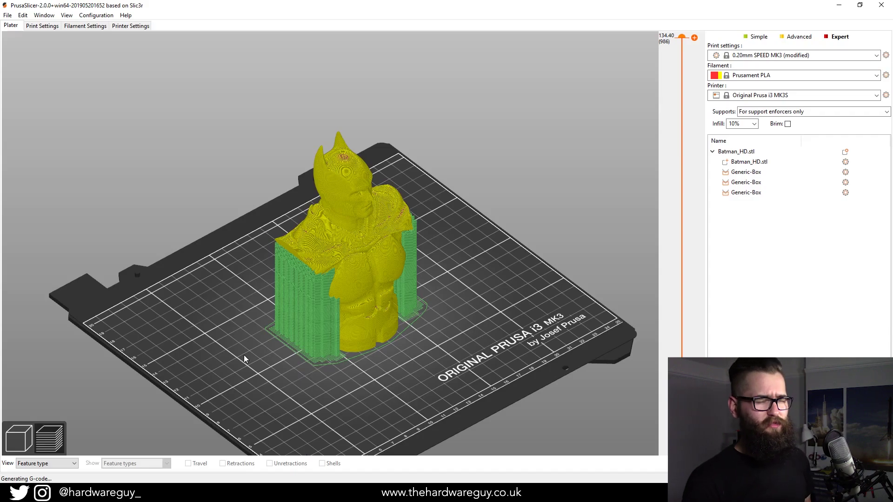
{"action": "left_click_drag", "start_coordinate": [245, 359], "coordinate": [266, 352]}
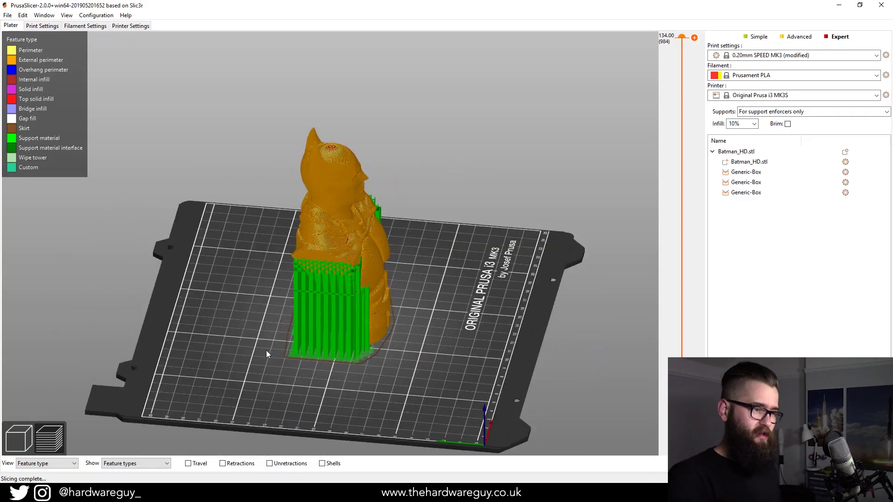
{"action": "left_click_drag", "start_coordinate": [266, 353], "coordinate": [283, 372]}
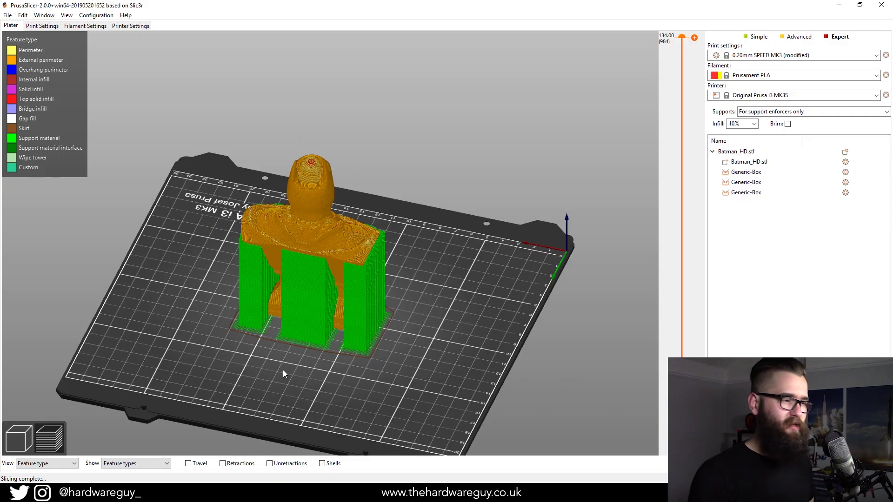
{"action": "left_click_drag", "start_coordinate": [481, 353], "coordinate": [404, 353]}
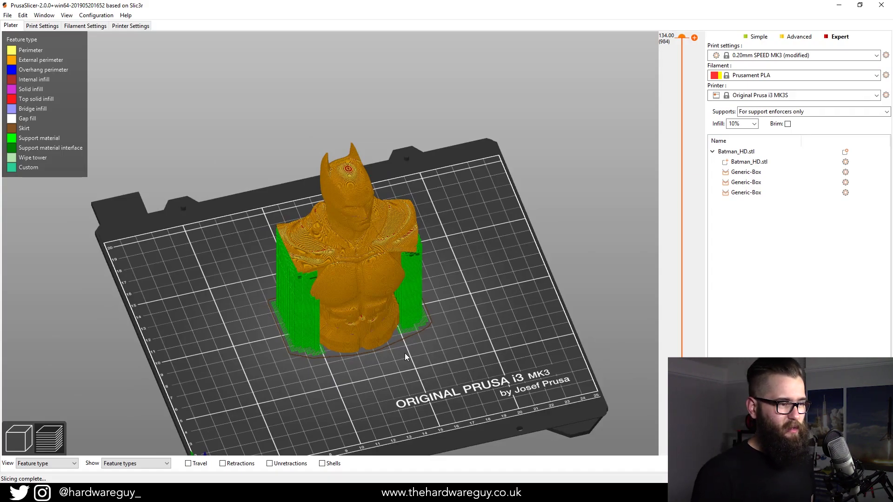
{"action": "left_click_drag", "start_coordinate": [404, 353], "coordinate": [409, 406]}
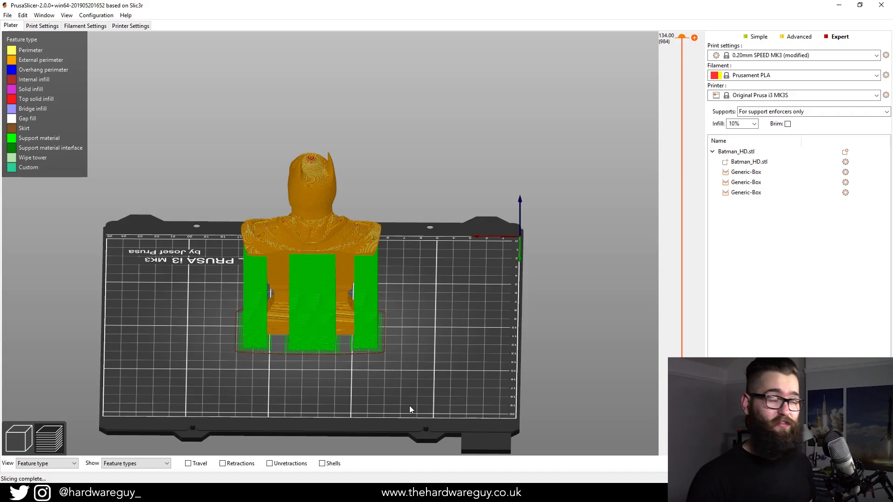
{"action": "left_click_drag", "start_coordinate": [409, 405], "coordinate": [362, 387]}
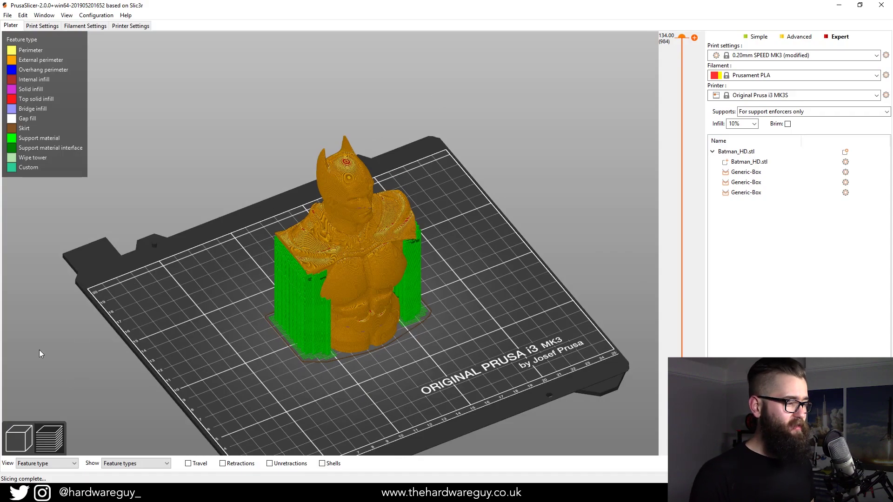
In the 3D editor view, add another box-shaped support enforcer to the bust and enlarge it evenly in all directions
{"action": "left_click", "coordinate": [19, 438]}
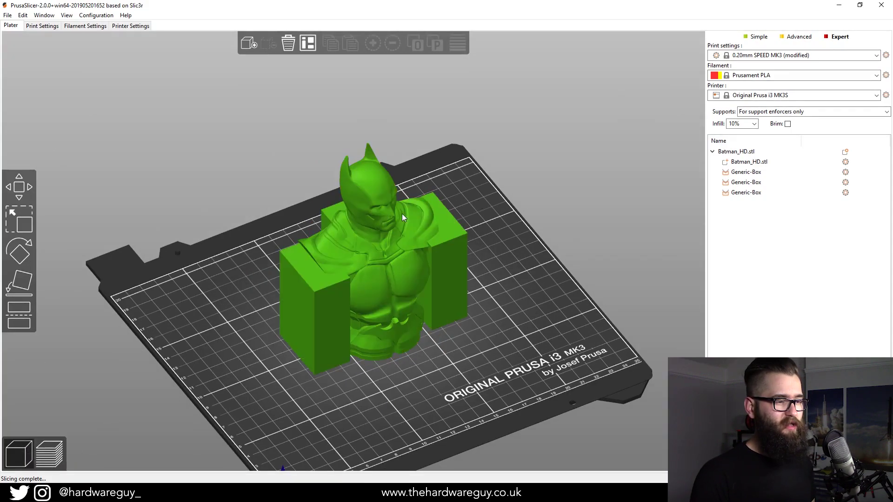
{"action": "right_click", "coordinate": [374, 193]}
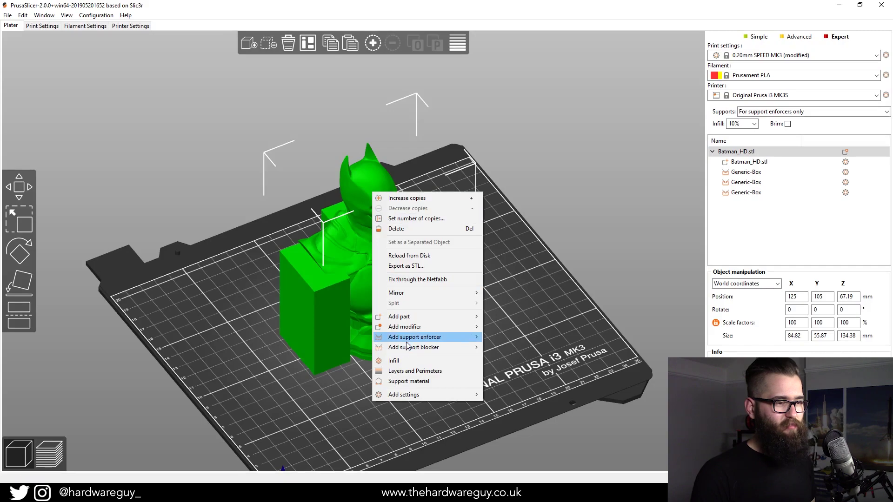
{"action": "mouse_move", "coordinate": [421, 339]}
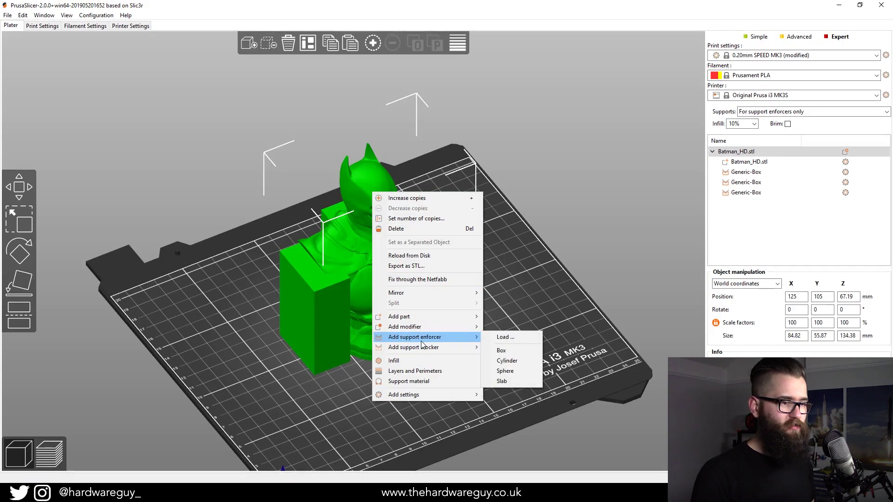
{"action": "left_click", "coordinate": [509, 350]}
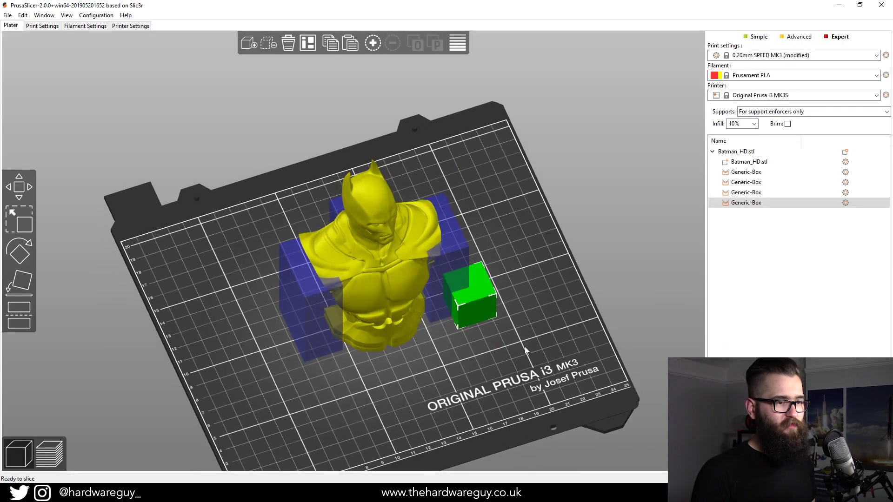
{"action": "left_click_drag", "start_coordinate": [484, 293], "coordinate": [580, 320]}
{"action": "left_click", "coordinate": [20, 220]}
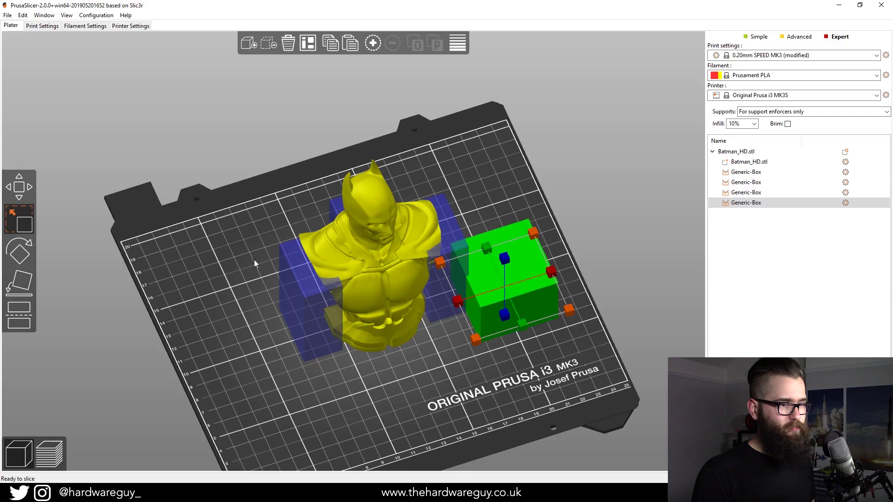
Raise the large enforcer box and shift it along X and Y until it encloses the bust's head and neck
{"action": "left_click", "coordinate": [29, 194]}
{"action": "left_click_drag", "start_coordinate": [504, 253], "coordinate": [504, 205]}
{"action": "key", "text": "3"}
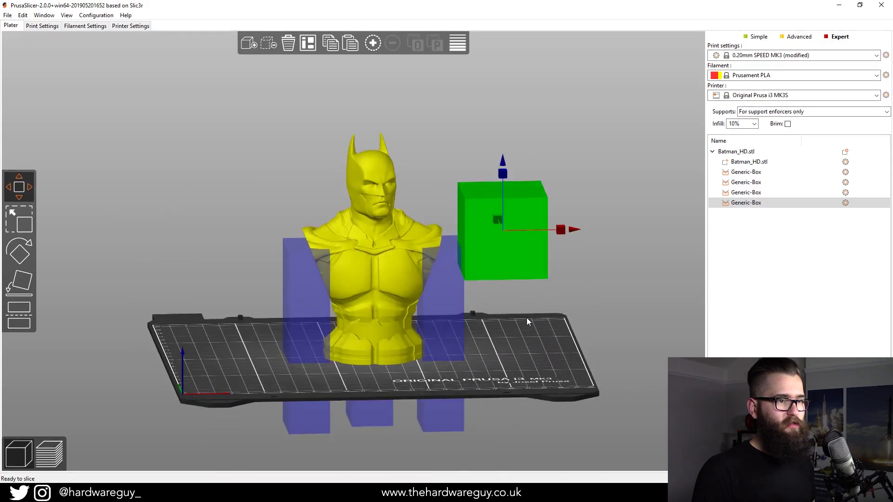
{"action": "left_click_drag", "start_coordinate": [545, 239], "coordinate": [429, 183]}
{"action": "key", "text": "1"}
{"action": "mouse_move", "coordinate": [373, 182]}
{"action": "left_mouse_down"}
{"action": "mouse_move", "coordinate": [373, 222]}
{"action": "mouse_move", "coordinate": [372, 180]}
{"action": "mouse_move", "coordinate": [372, 192]}
{"action": "left_mouse_up"}
{"action": "left_click_drag", "start_coordinate": [558, 248], "coordinate": [565, 192]}
{"action": "left_click_drag", "start_coordinate": [374, 103], "coordinate": [375, 138]}
{"action": "left_click", "coordinate": [576, 230]}
{"action": "left_click_drag", "start_coordinate": [576, 230], "coordinate": [586, 260]}
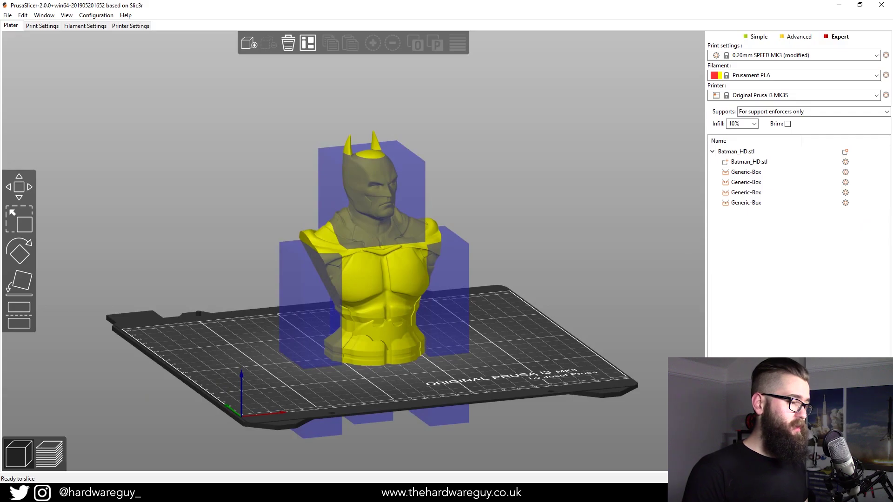
Reslice the bust and inspect the supports generated around its head and neck
{"action": "key", "text": "ctrl+r"}
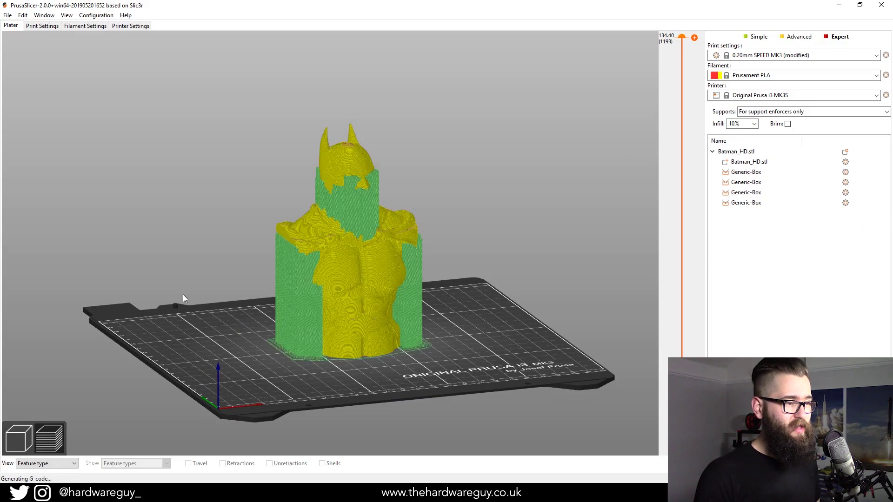
{"action": "mouse_move", "coordinate": [243, 284]}
{"action": "left_mouse_down"}
{"action": "mouse_move", "coordinate": [243, 273]}
{"action": "mouse_move", "coordinate": [333, 284]}
{"action": "mouse_move", "coordinate": [278, 285]}
{"action": "mouse_move", "coordinate": [235, 270]}
{"action": "left_mouse_up"}
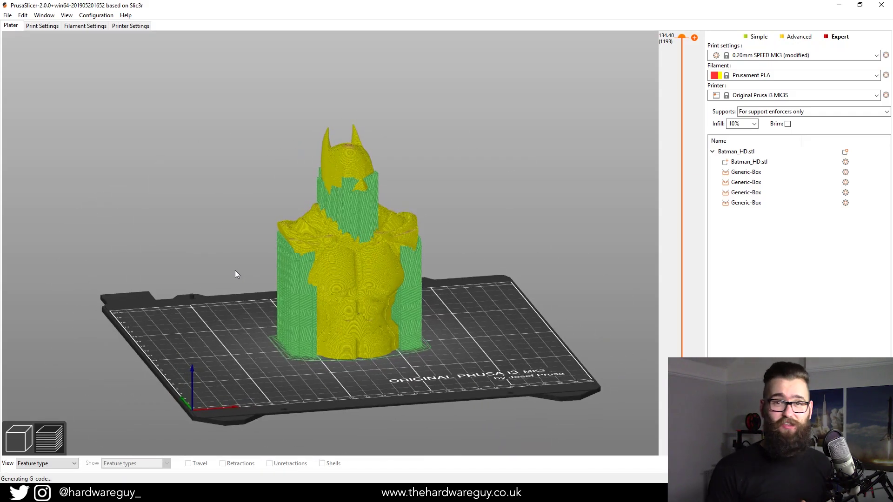